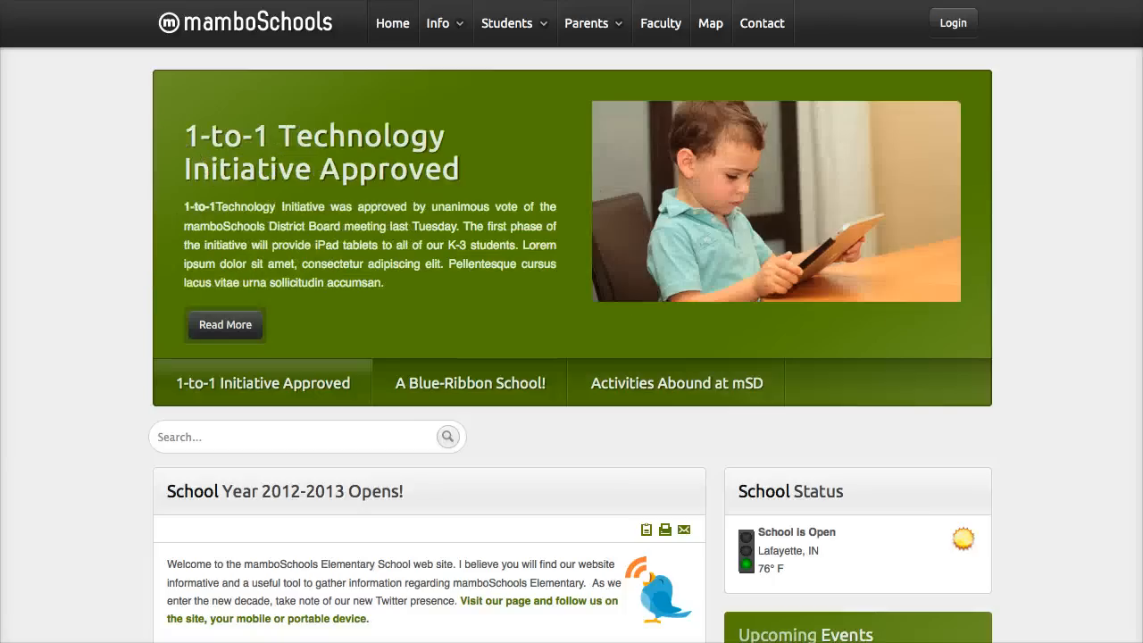
# - Look over the school home page, including its featured stories, Faculty Login form and Upcoming Events
pyautogui.click(498, 377)
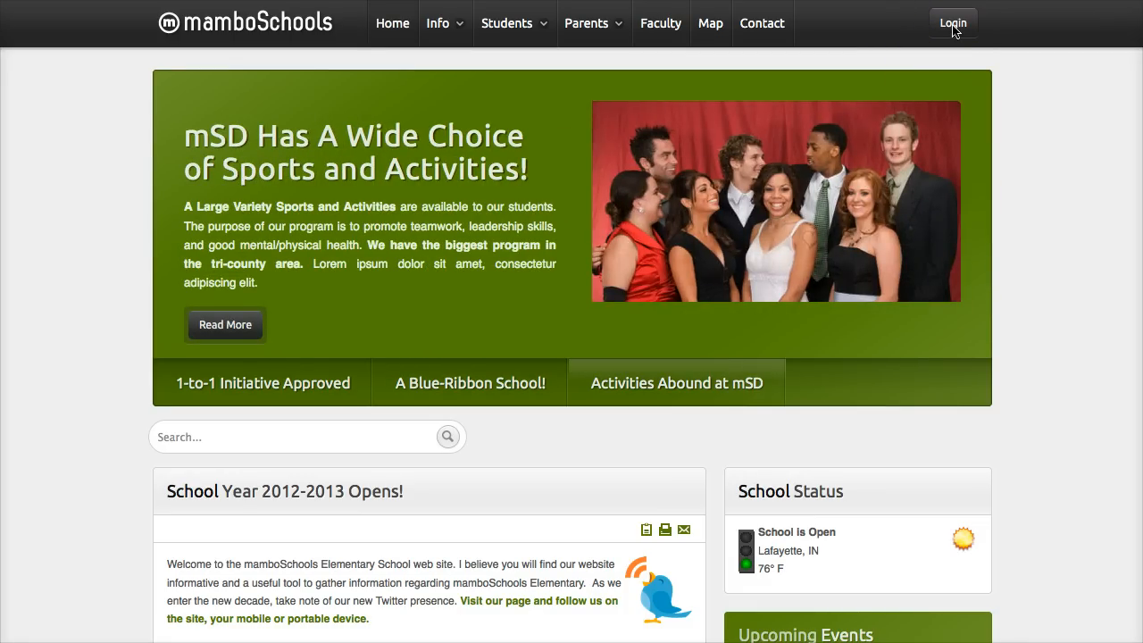
pyautogui.click(953, 25)
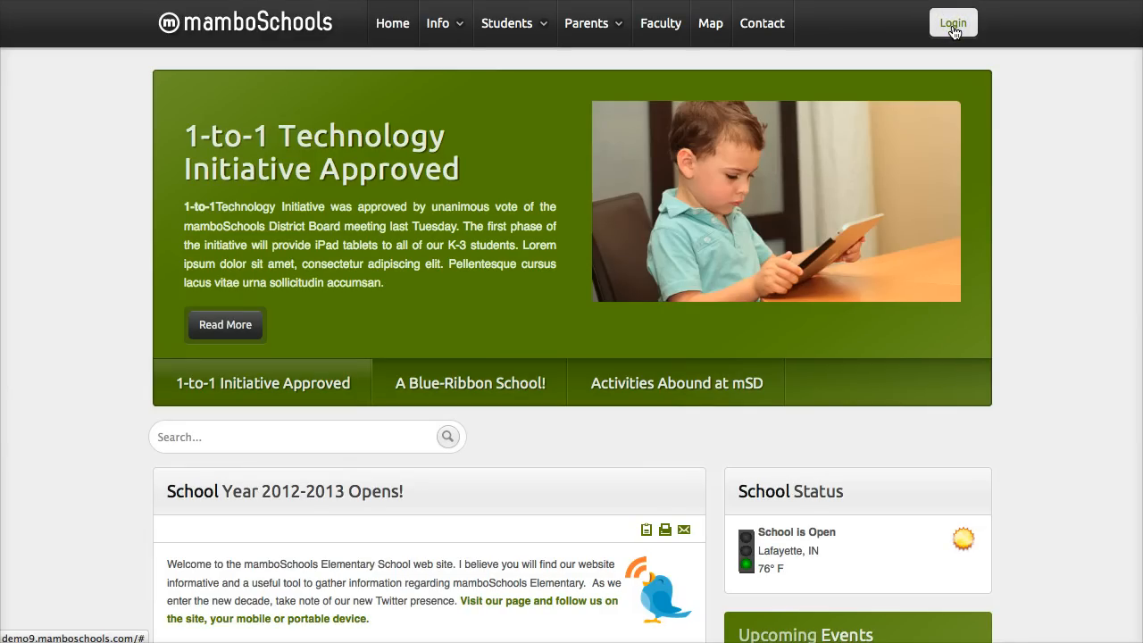
pyautogui.click(953, 29)
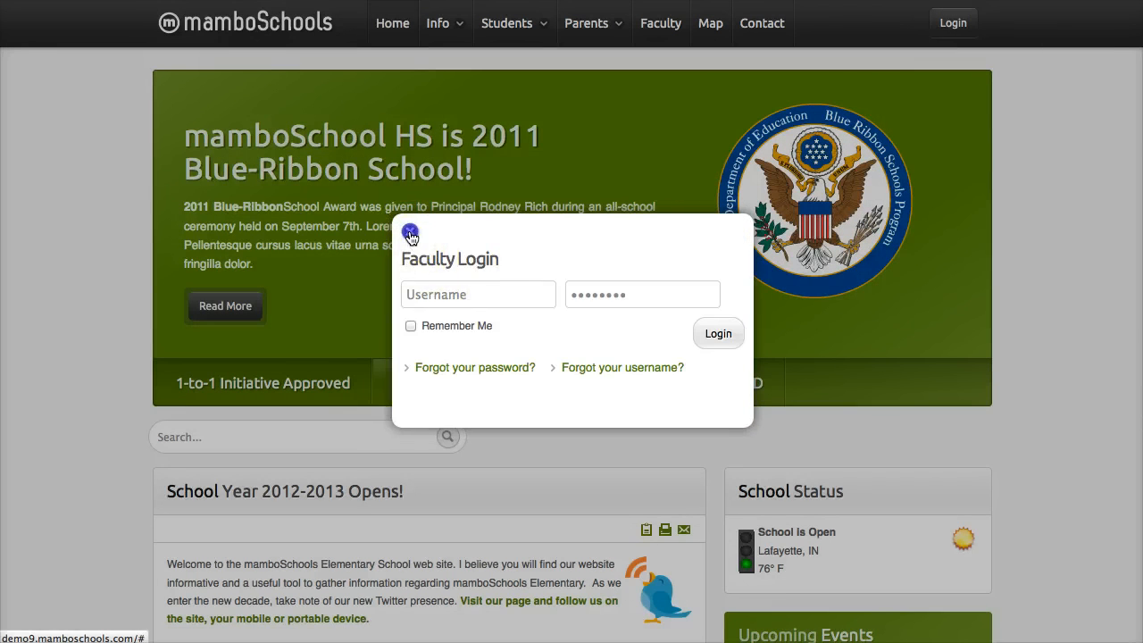
pyautogui.click(867, 367)
pyautogui.scroll(-5, 867, 370)
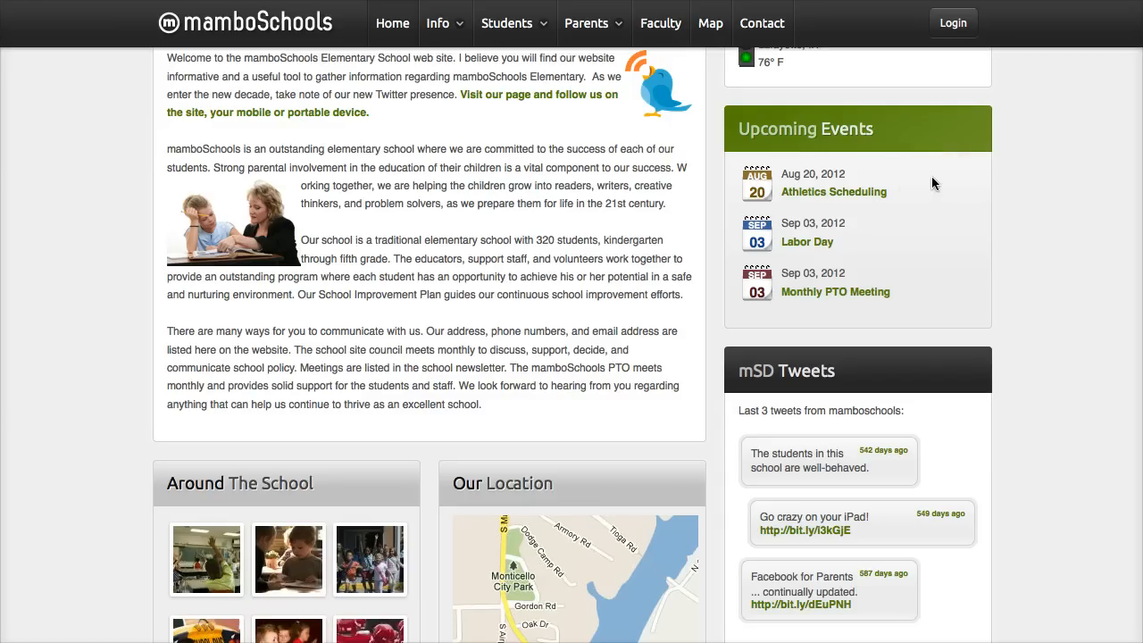
pyautogui.scroll(6, 931, 177)
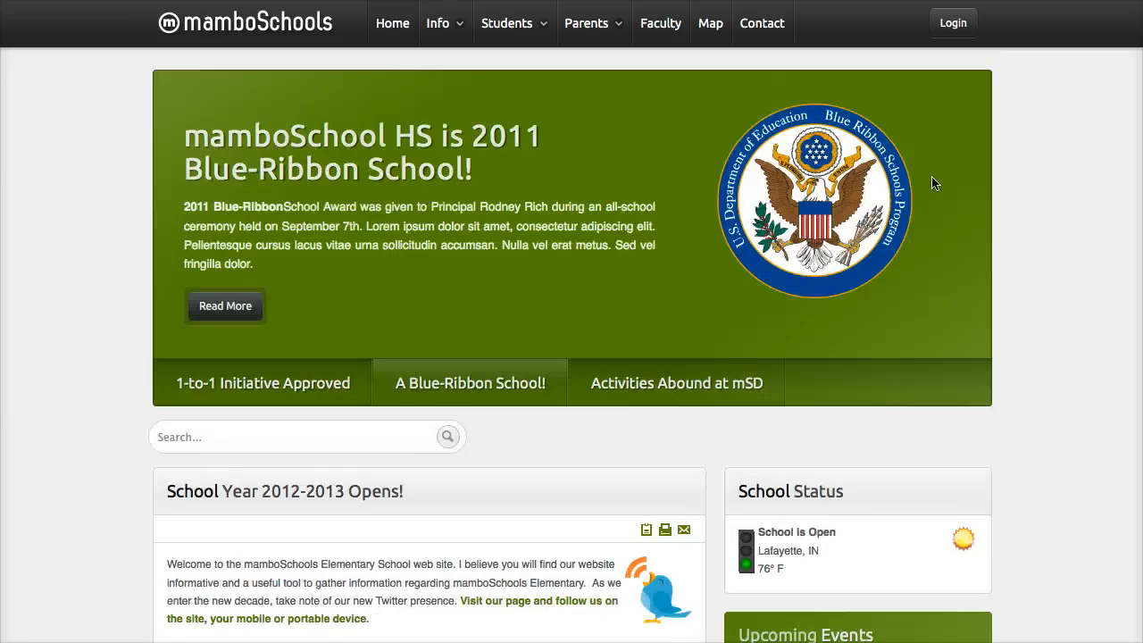
pyautogui.click(953, 23)
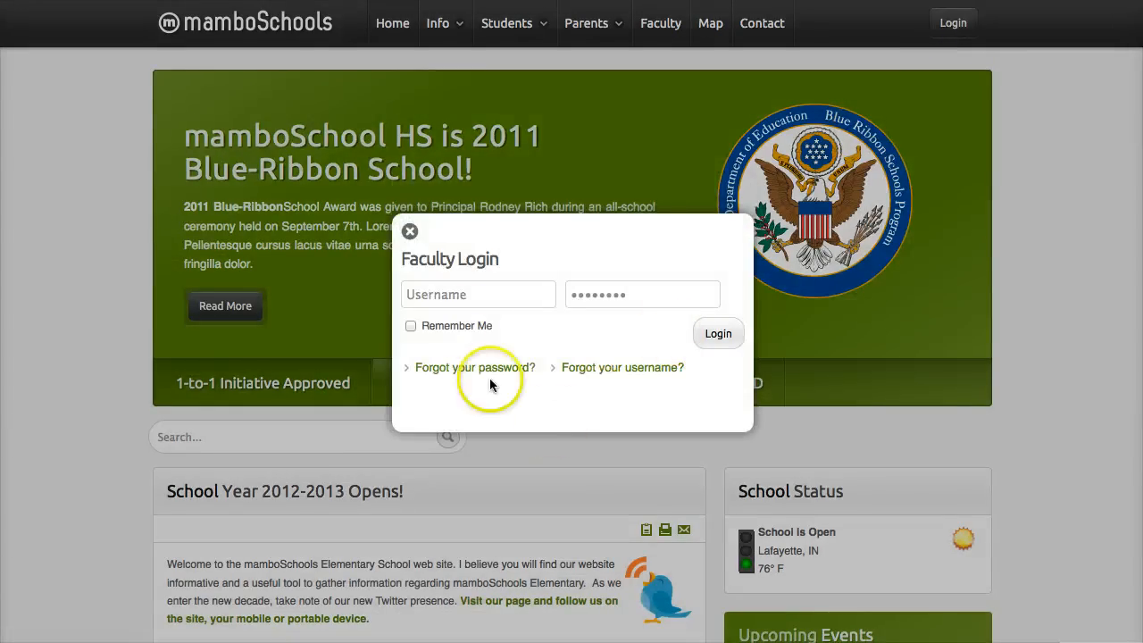
pyautogui.click(461, 290)
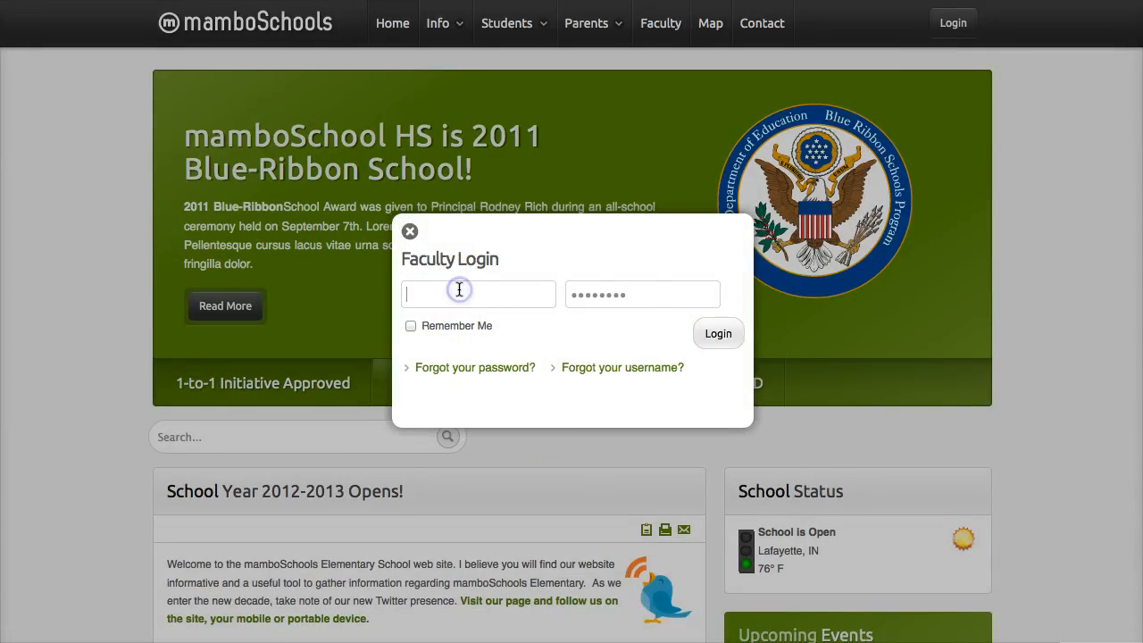
pyautogui.click(620, 299)
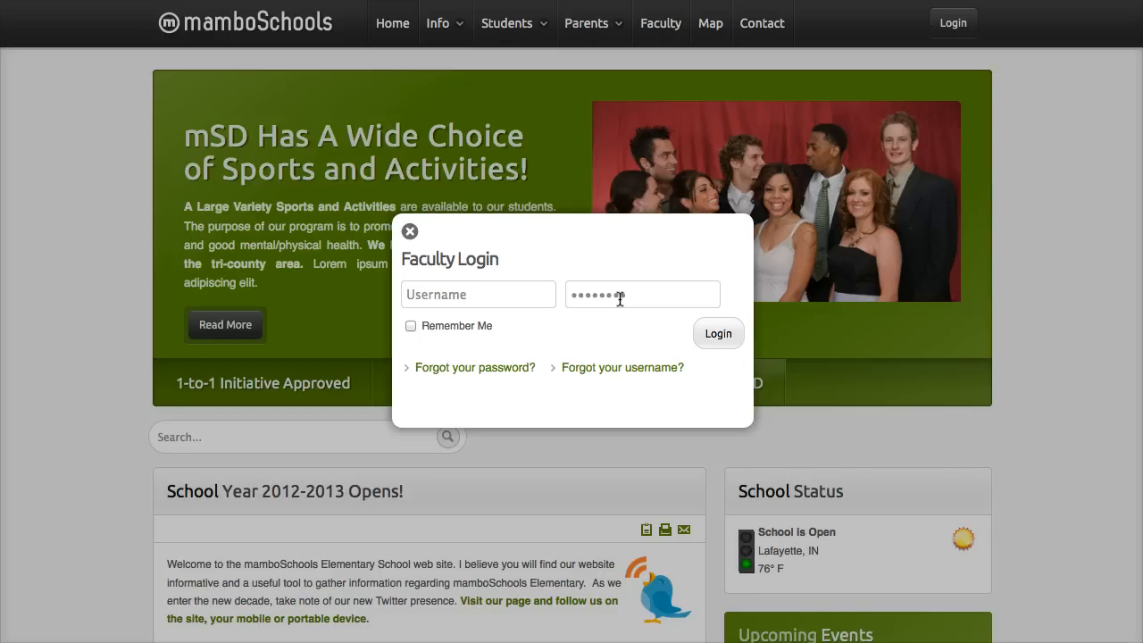
pyautogui.click(410, 231)
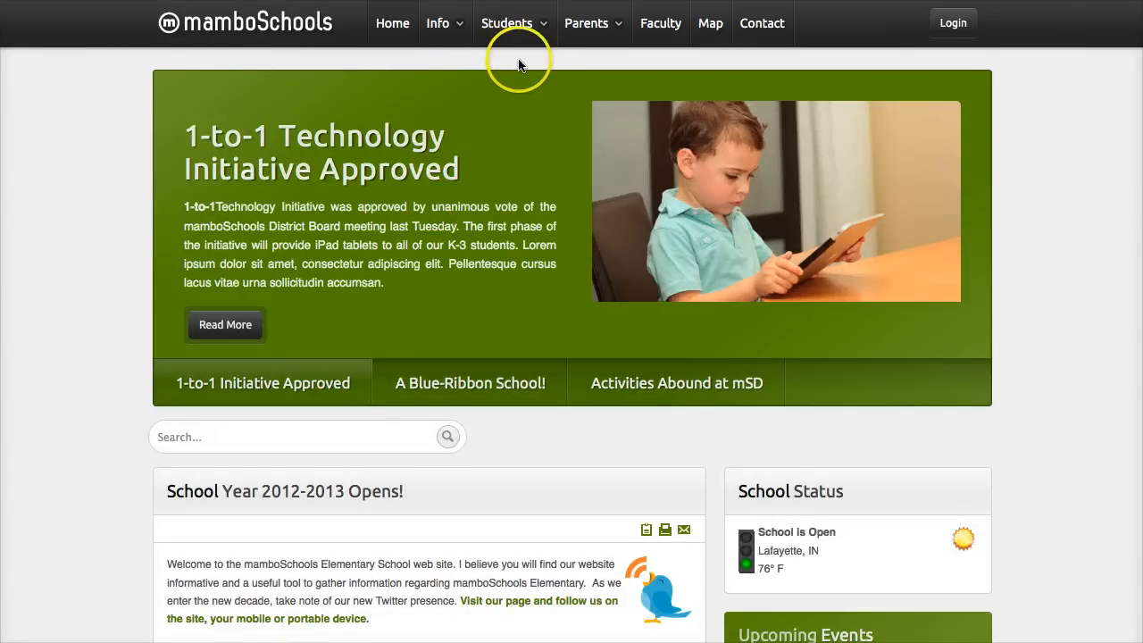
# - Open the Class Web Pages directory and view the email form of the 1st Grade Teacher
pyautogui.moveTo(515, 33)
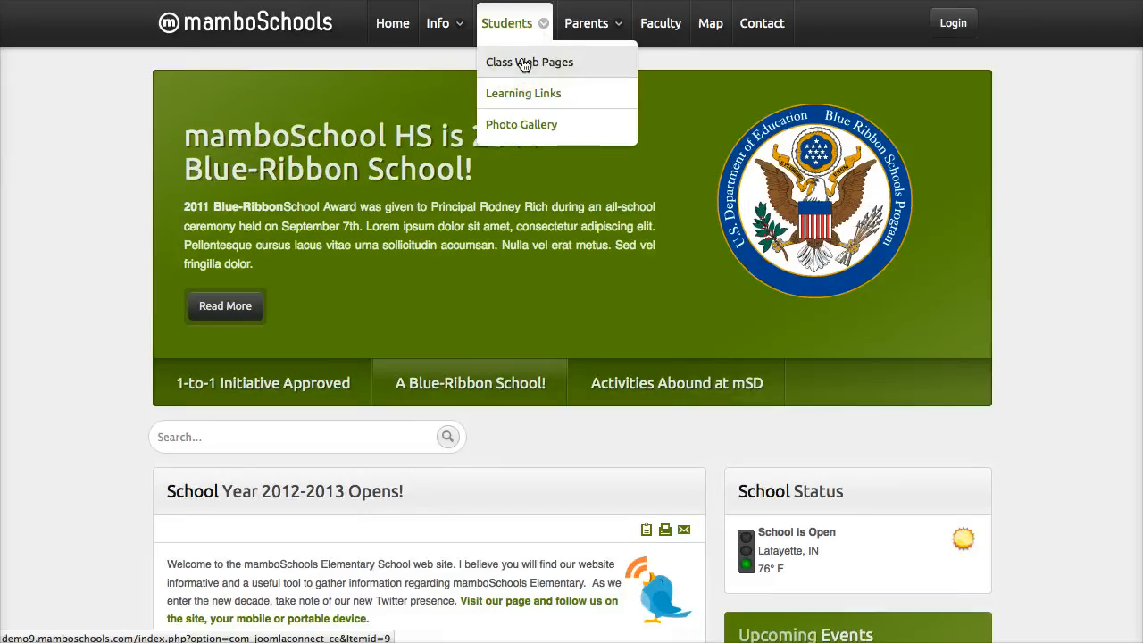
pyautogui.click(524, 63)
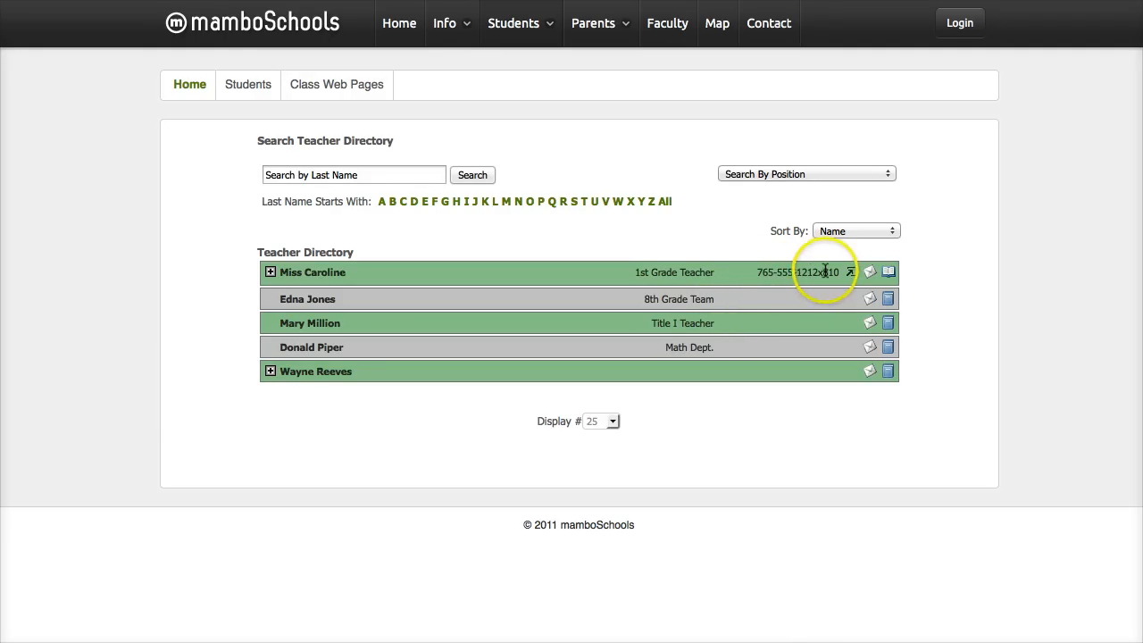
pyautogui.click(871, 274)
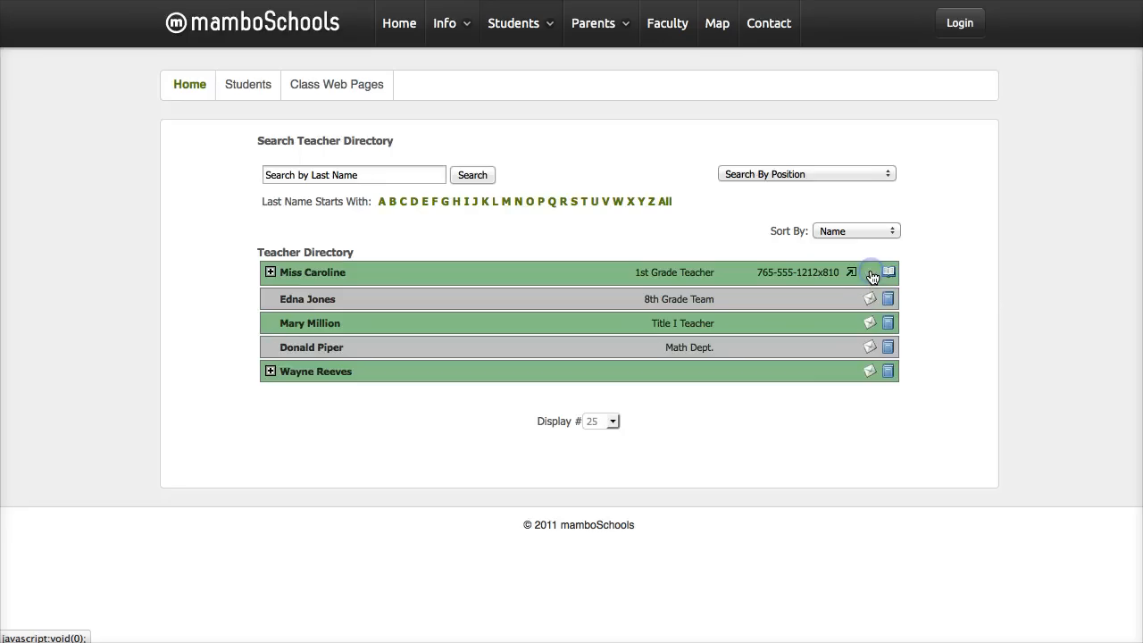
pyautogui.click(870, 274)
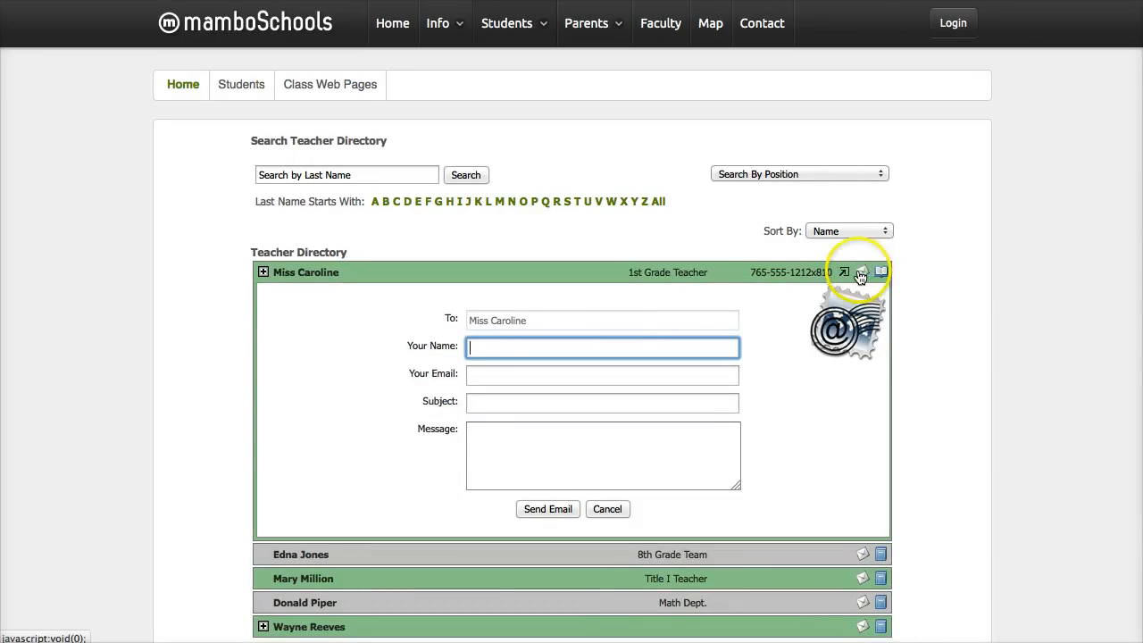
# - Open the 1st Grade Teacher's class web page from the directory and view her profile
pyautogui.moveTo(889, 275)
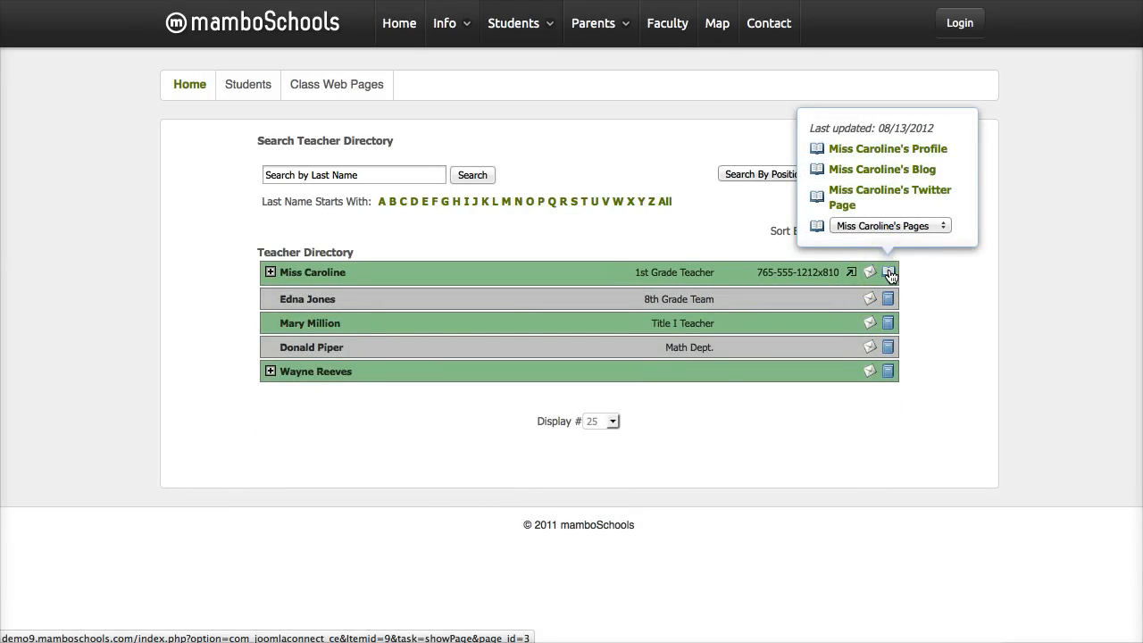
pyautogui.click(888, 274)
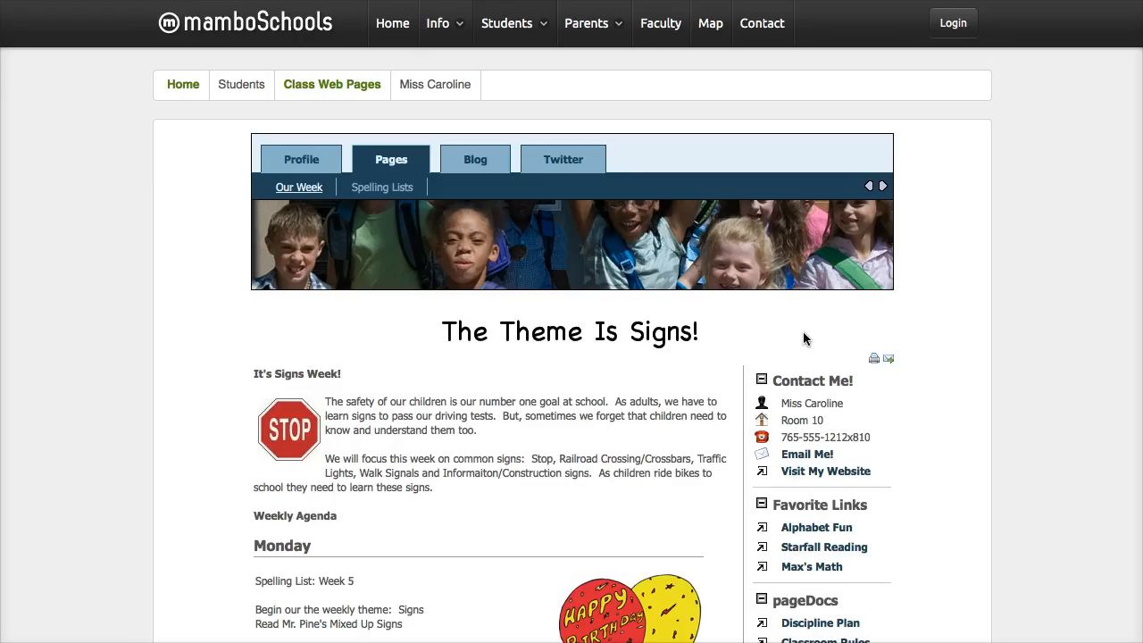
pyautogui.click(308, 165)
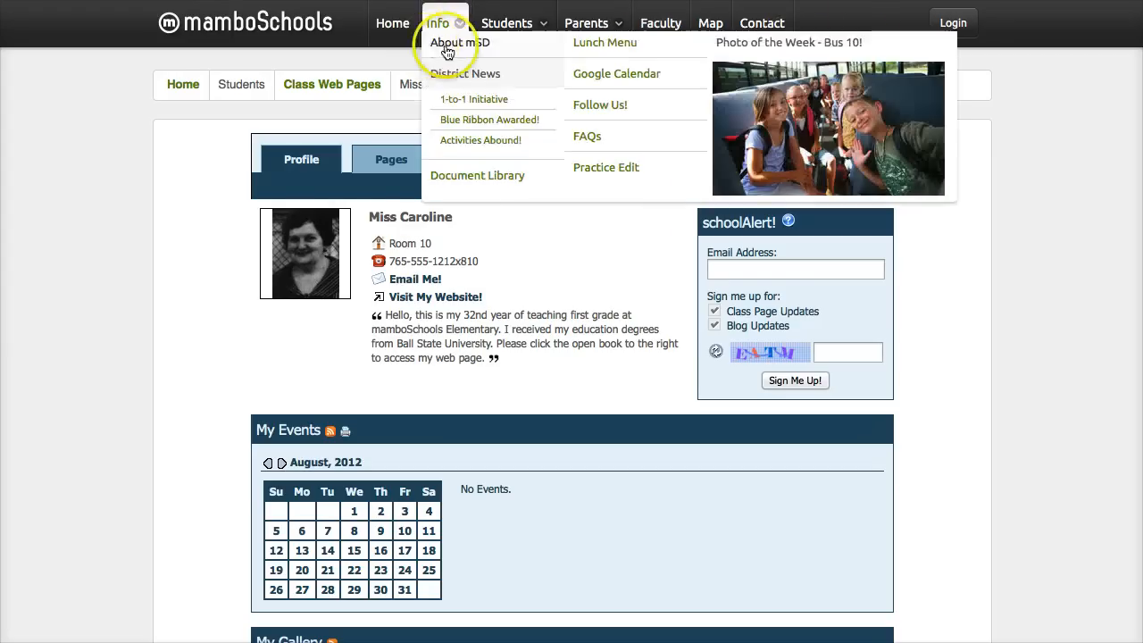
# - Return to the Class Web Pages teacher directory and from there to the school home page
pyautogui.moveTo(508, 21)
pyautogui.click(518, 65)
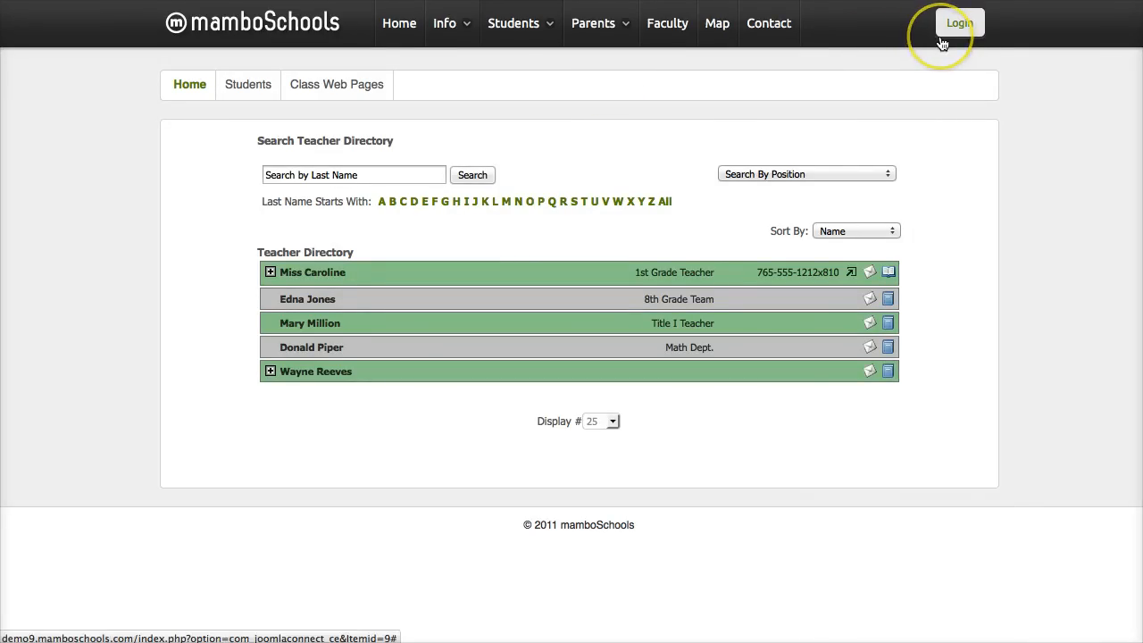
pyautogui.moveTo(517, 26)
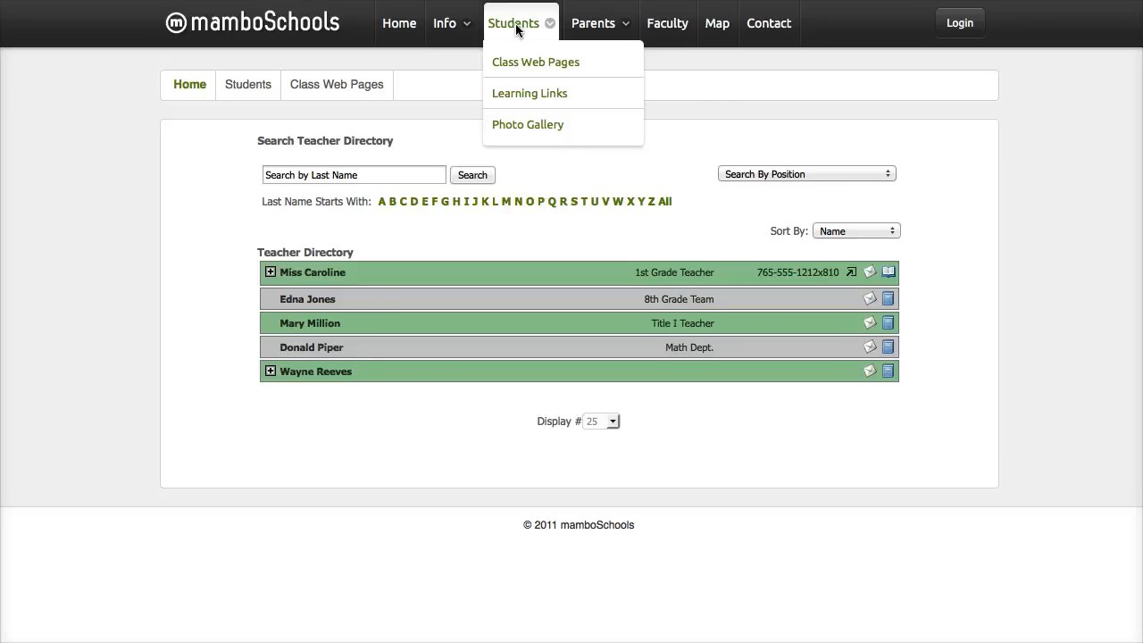
pyautogui.click(693, 99)
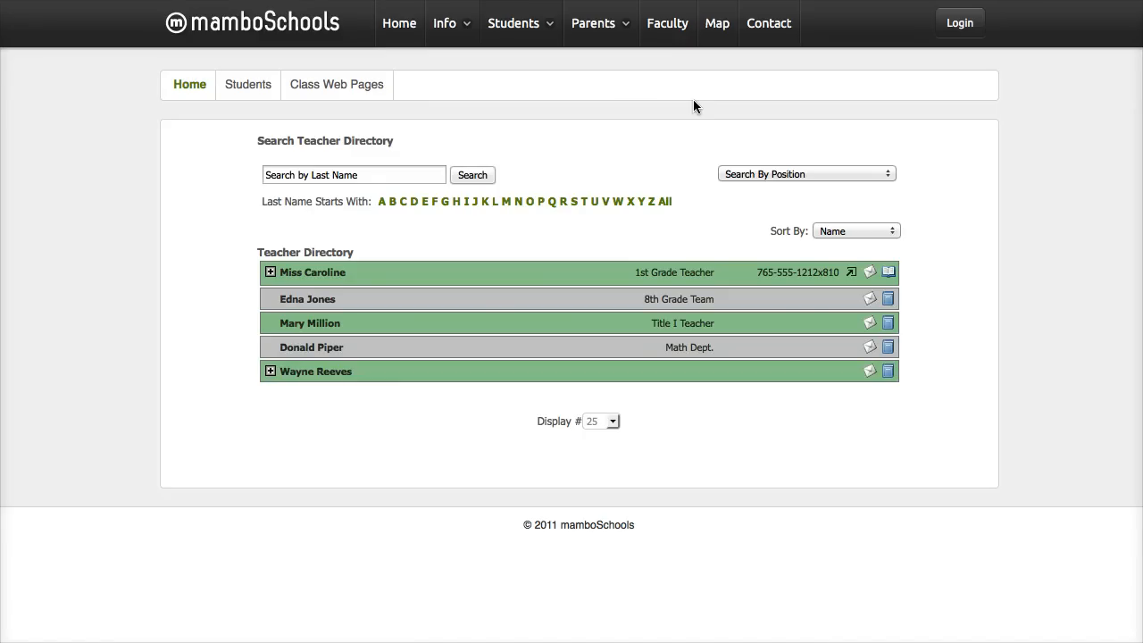
pyautogui.click(386, 31)
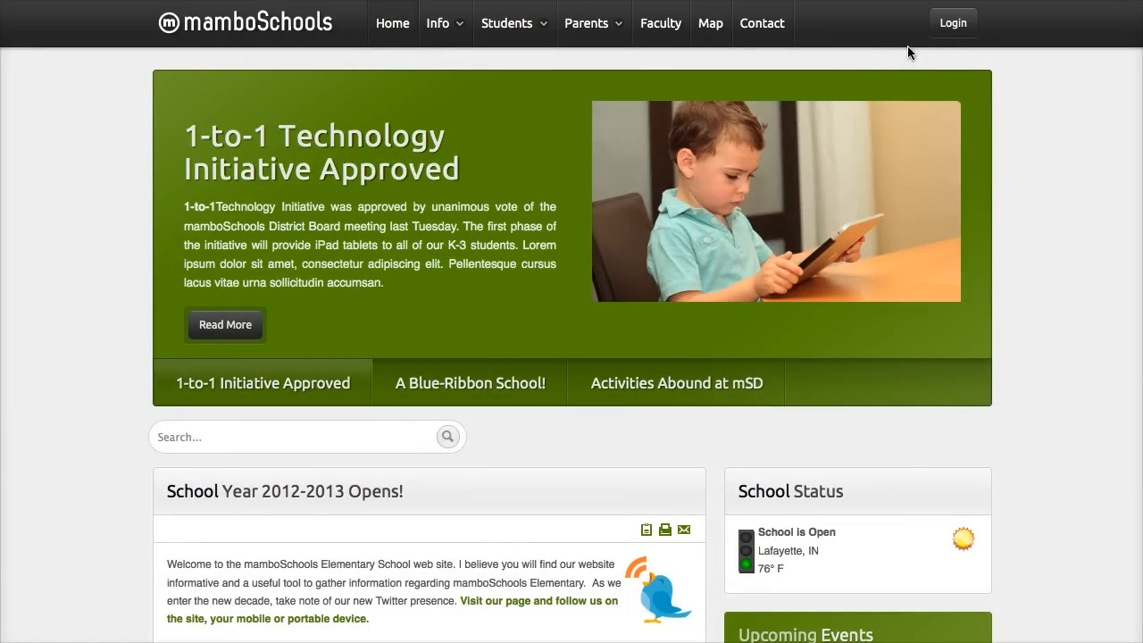
# - Log in to the faculty area with the username teacher2 and the account password
pyautogui.click(953, 27)
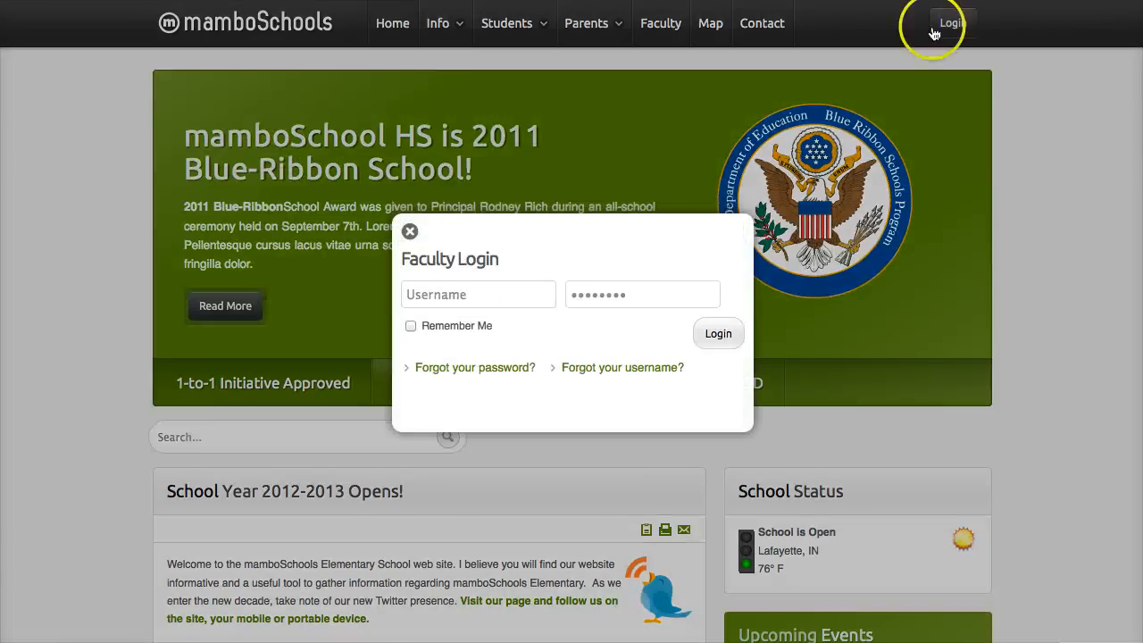
pyautogui.click(427, 298)
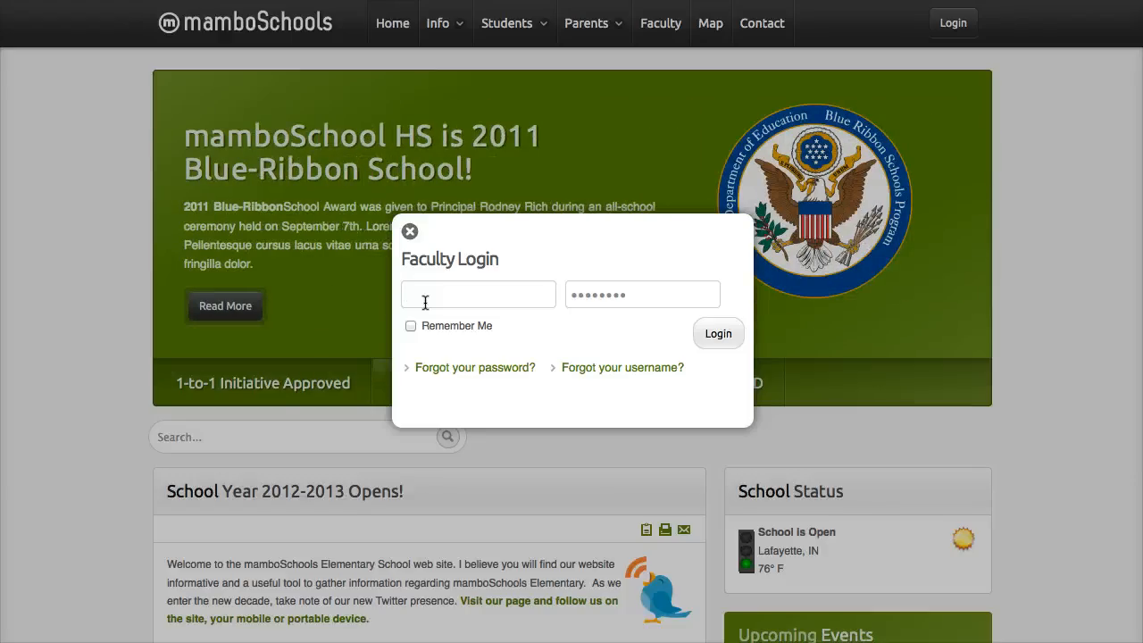
pyautogui.write('teacher')
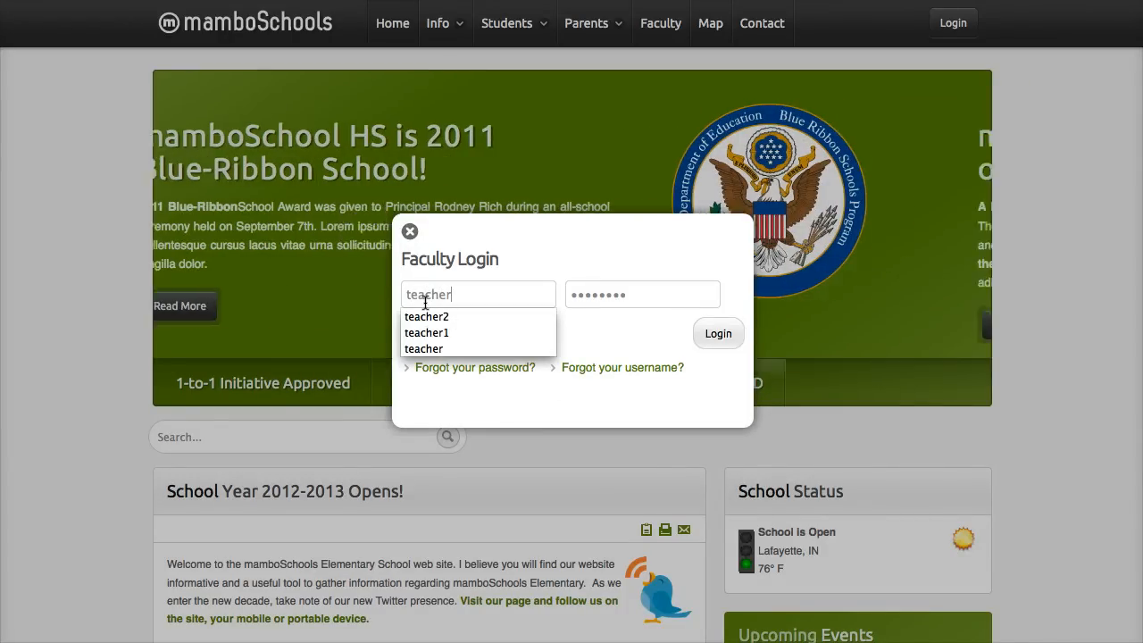
pyautogui.write('2')
pyautogui.press('Tab')
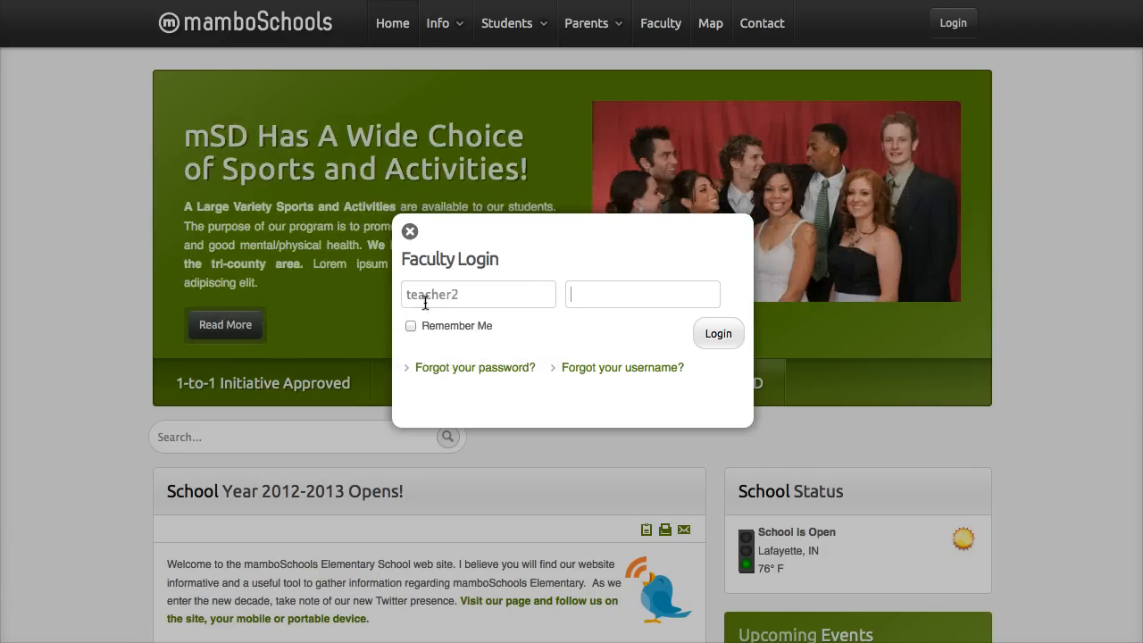
pyautogui.write('*******')
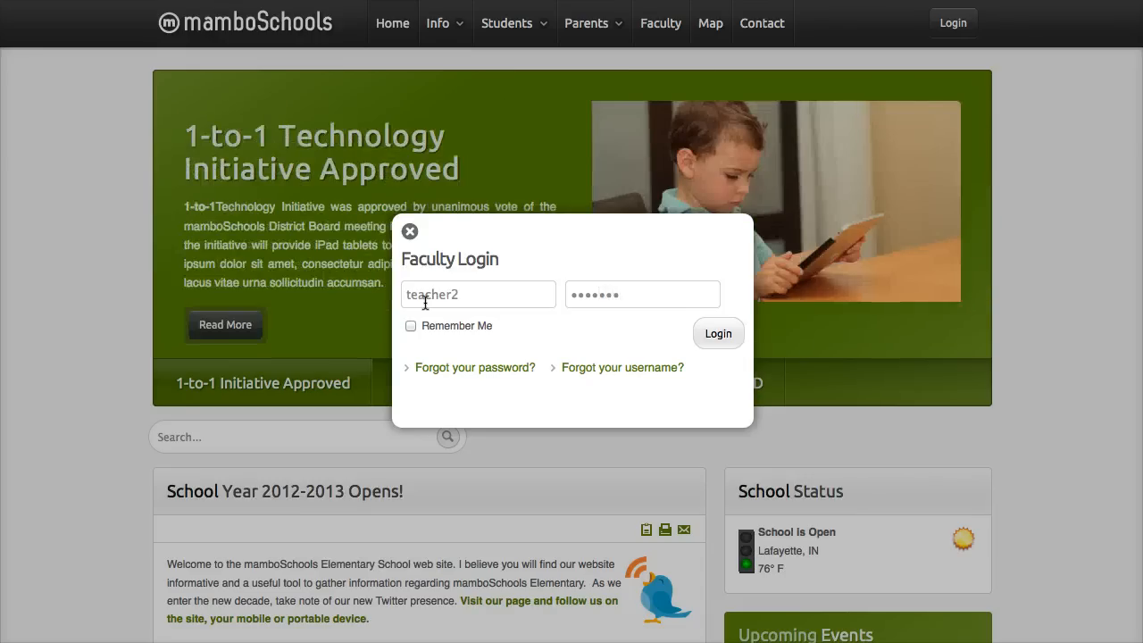
pyautogui.click(727, 334)
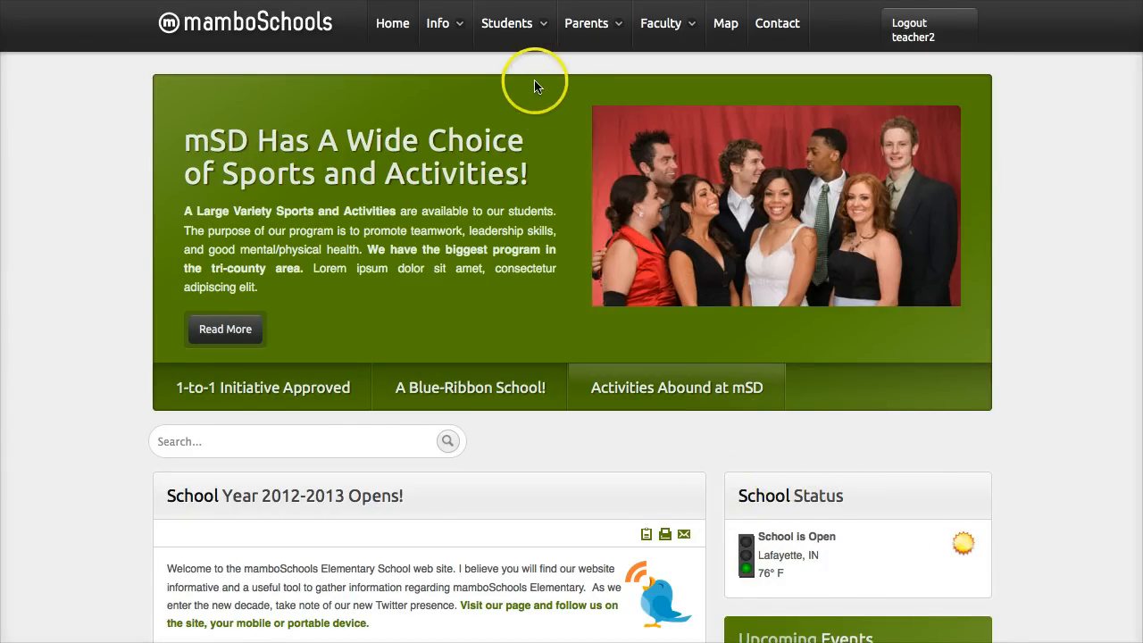
pyautogui.moveTo(511, 25)
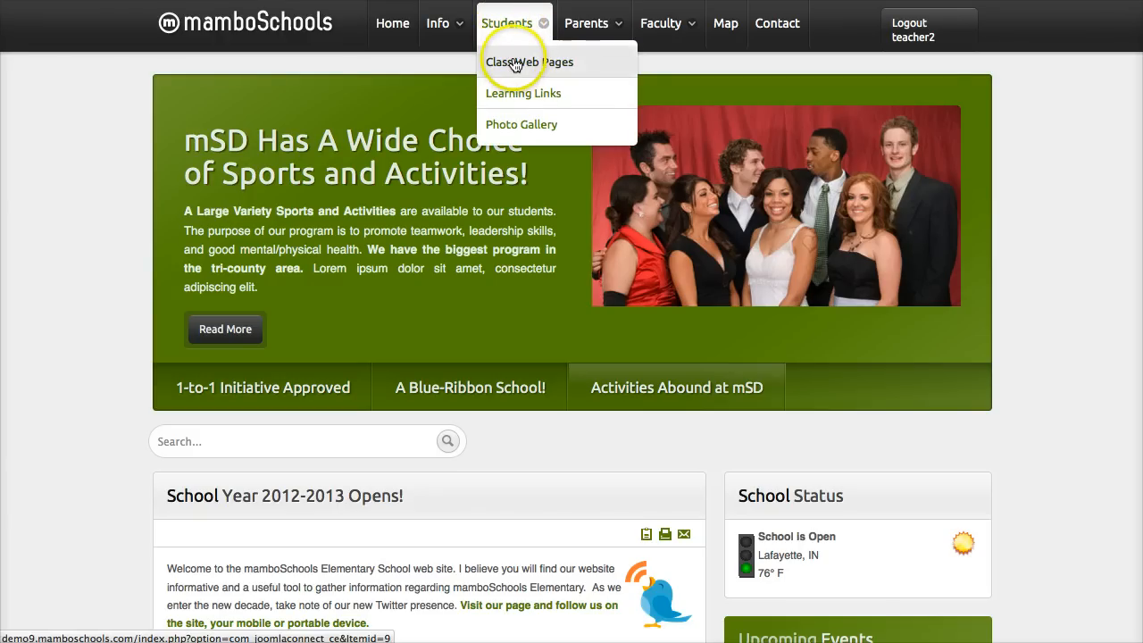
pyautogui.click(514, 64)
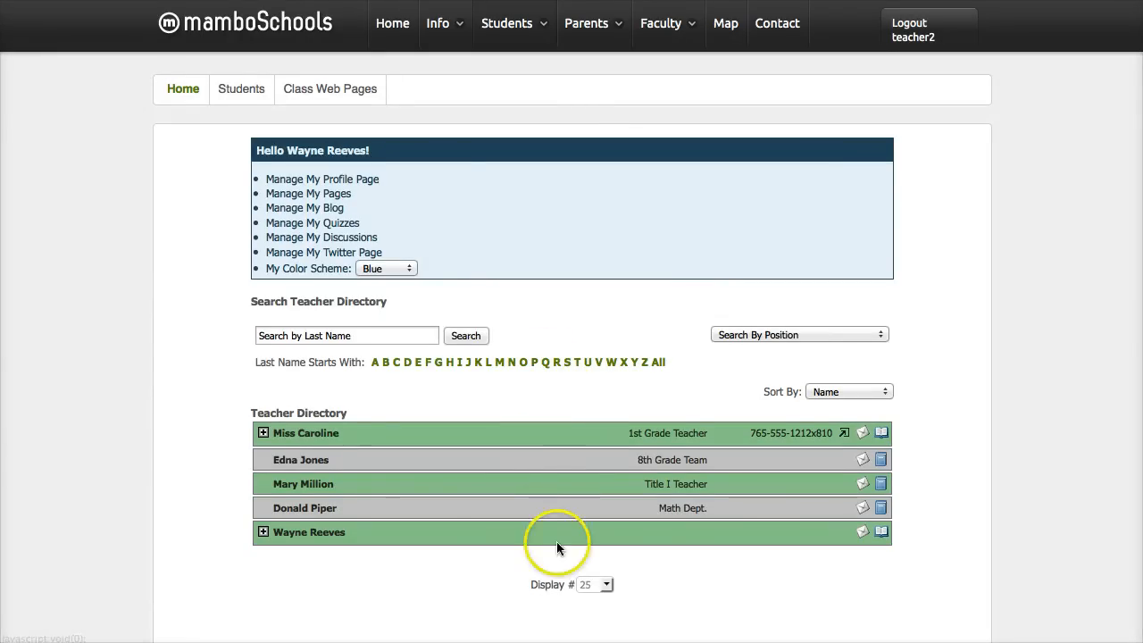
pyautogui.click(863, 436)
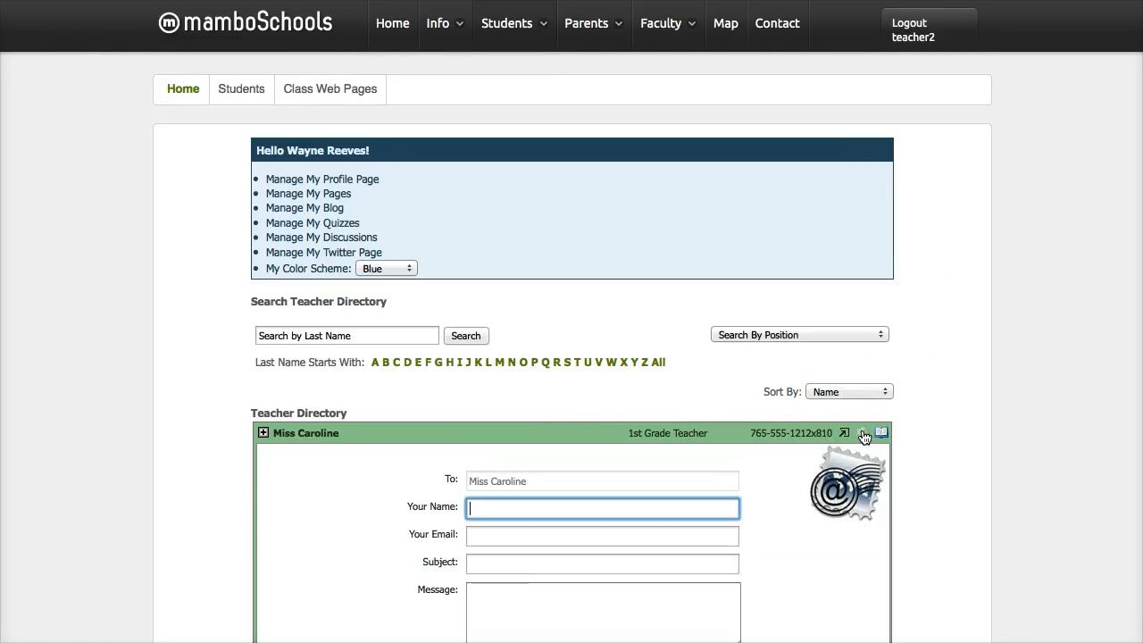
pyautogui.click(863, 436)
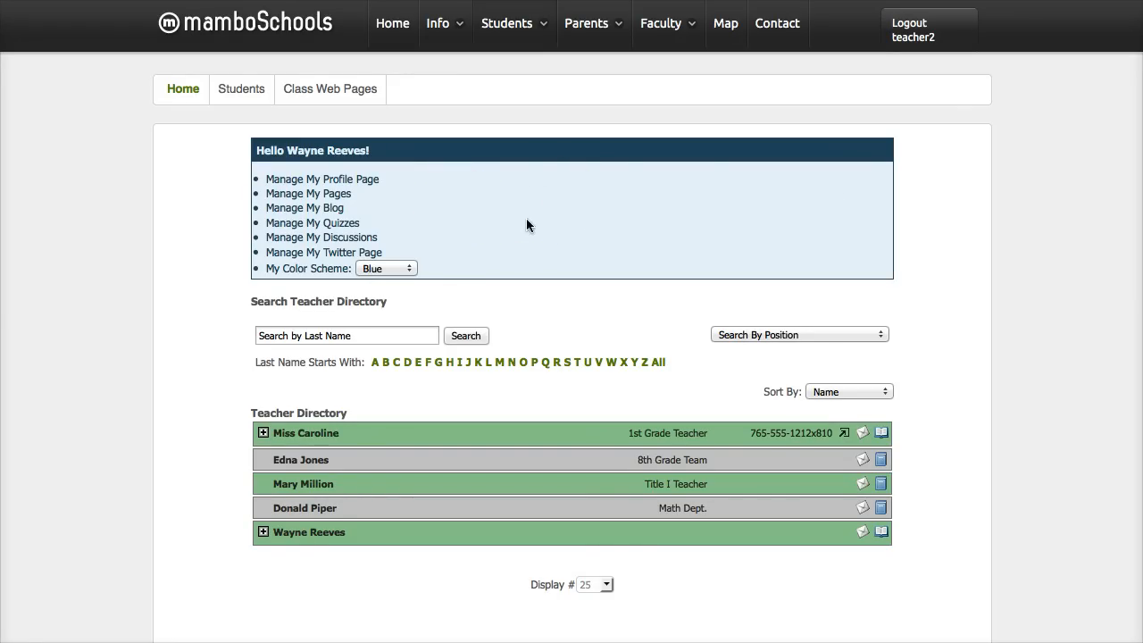
# - Expand the logged-in teacher's page management options and open the existing page My Page for editing
pyautogui.click(339, 198)
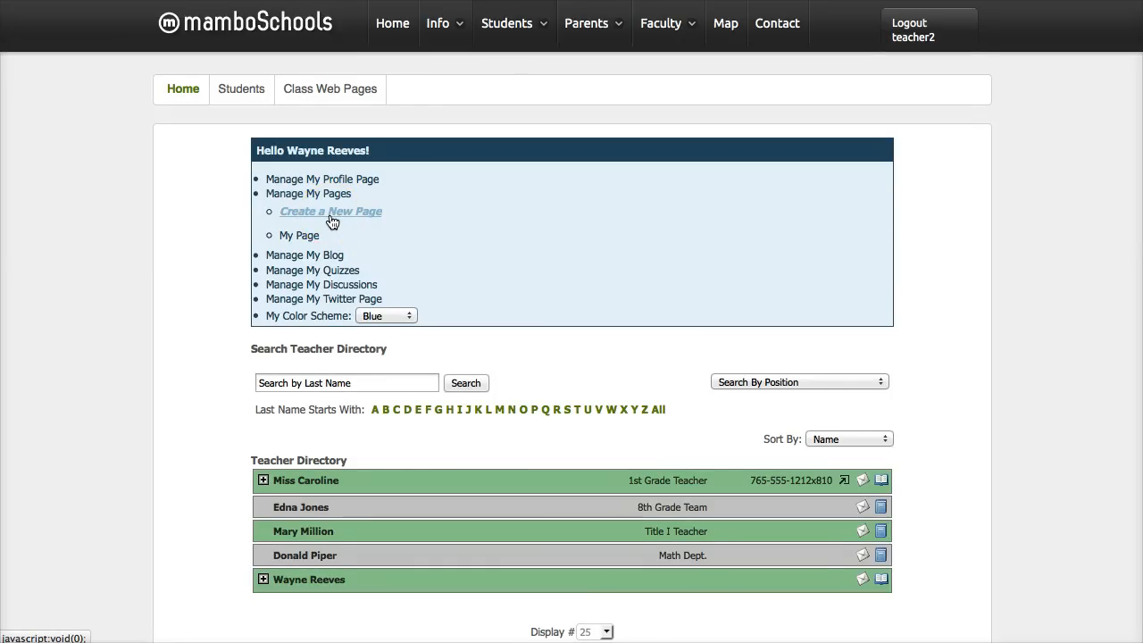
pyautogui.click(331, 216)
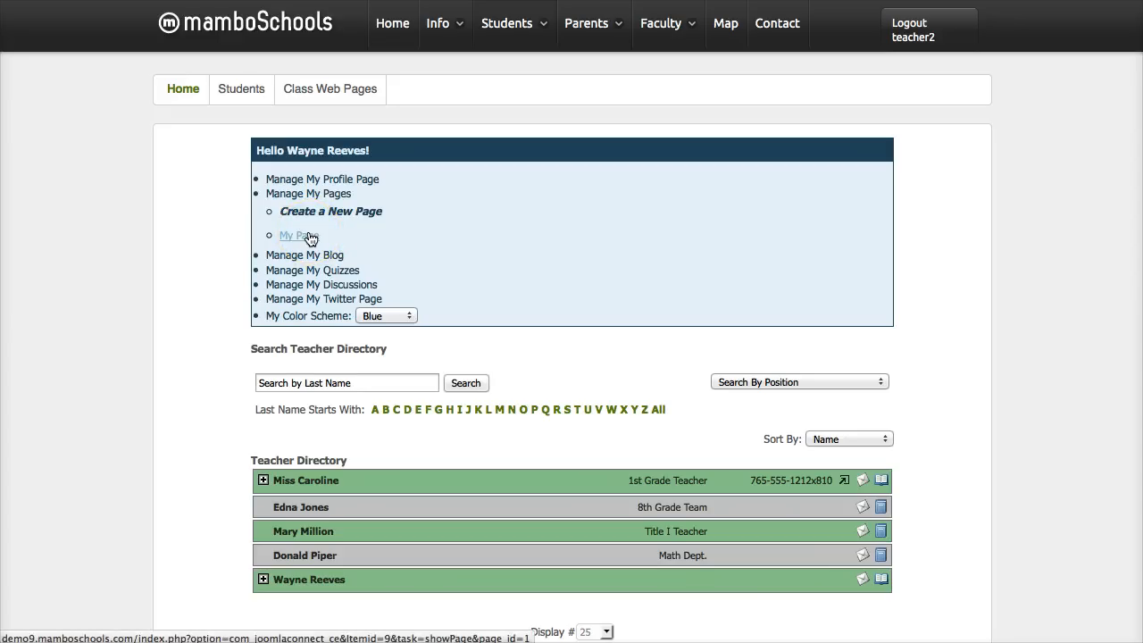
pyautogui.click(305, 216)
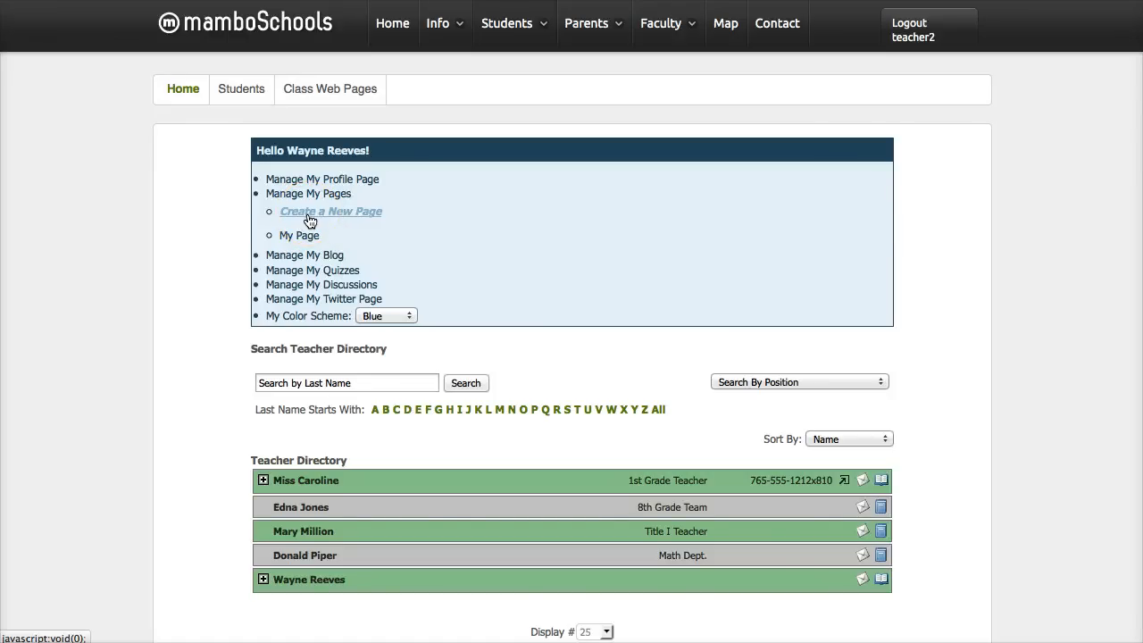
pyautogui.click(307, 238)
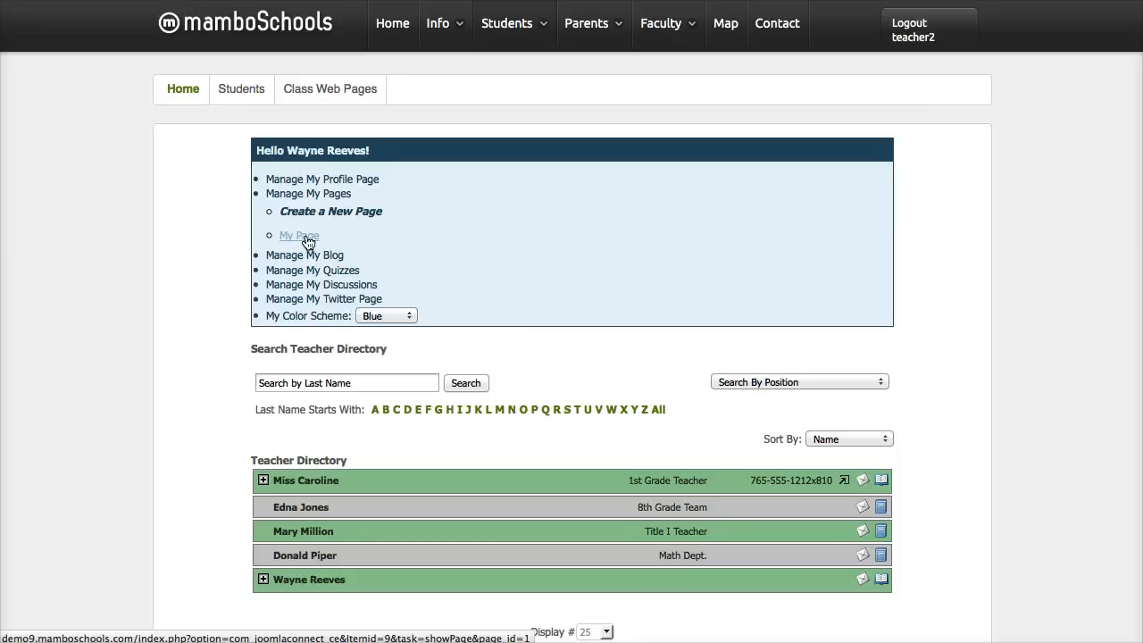
pyautogui.click(308, 237)
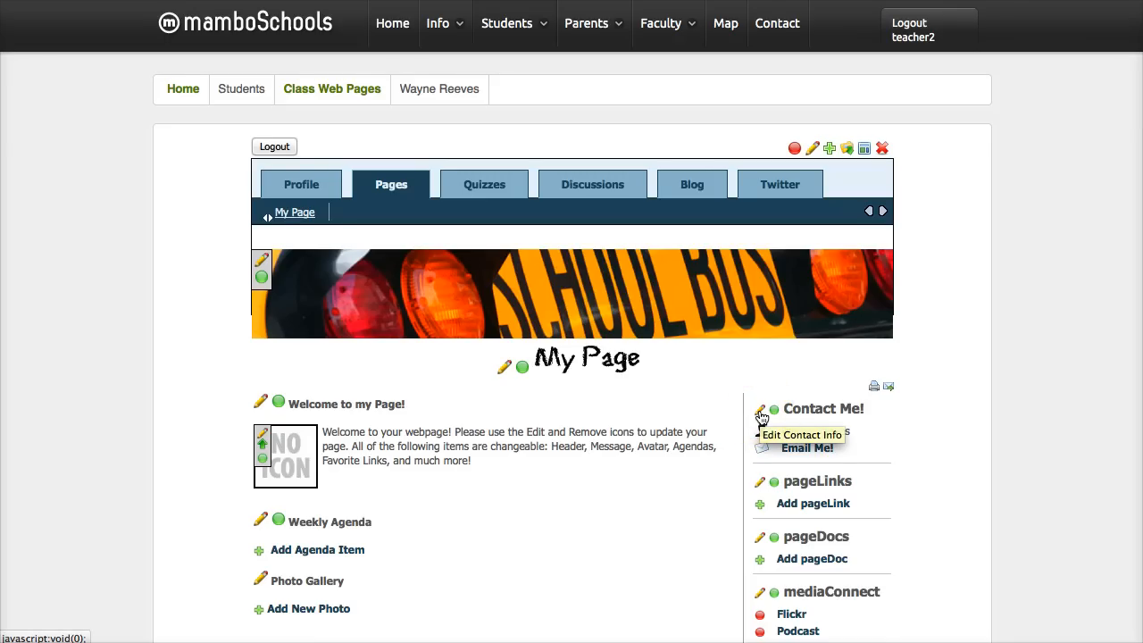
# - Open the Contact Me! information for editing and set the display name to the teacher's courtesy title and last name
pyautogui.click(761, 416)
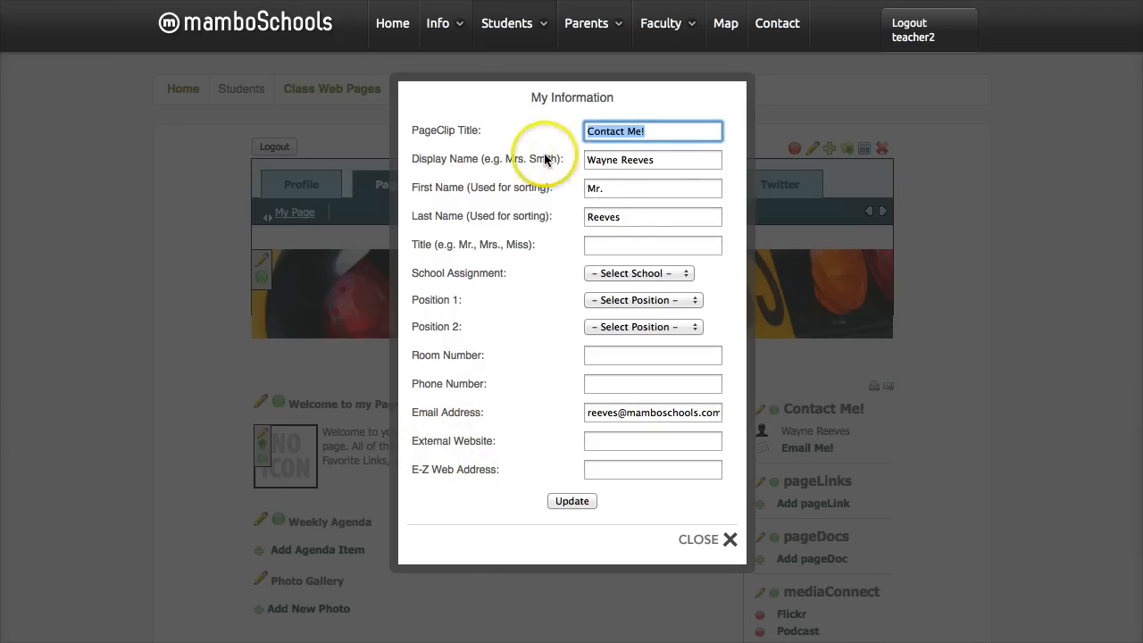
pyautogui.moveTo(655, 160); pyautogui.dragTo(557, 158)
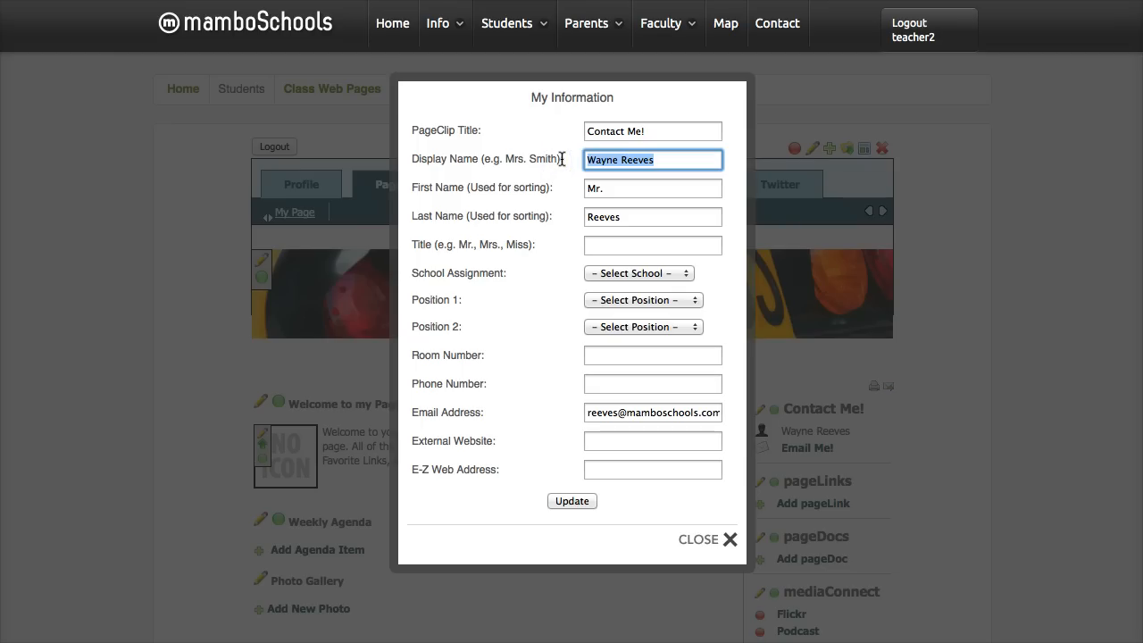
pyautogui.write('Mr')
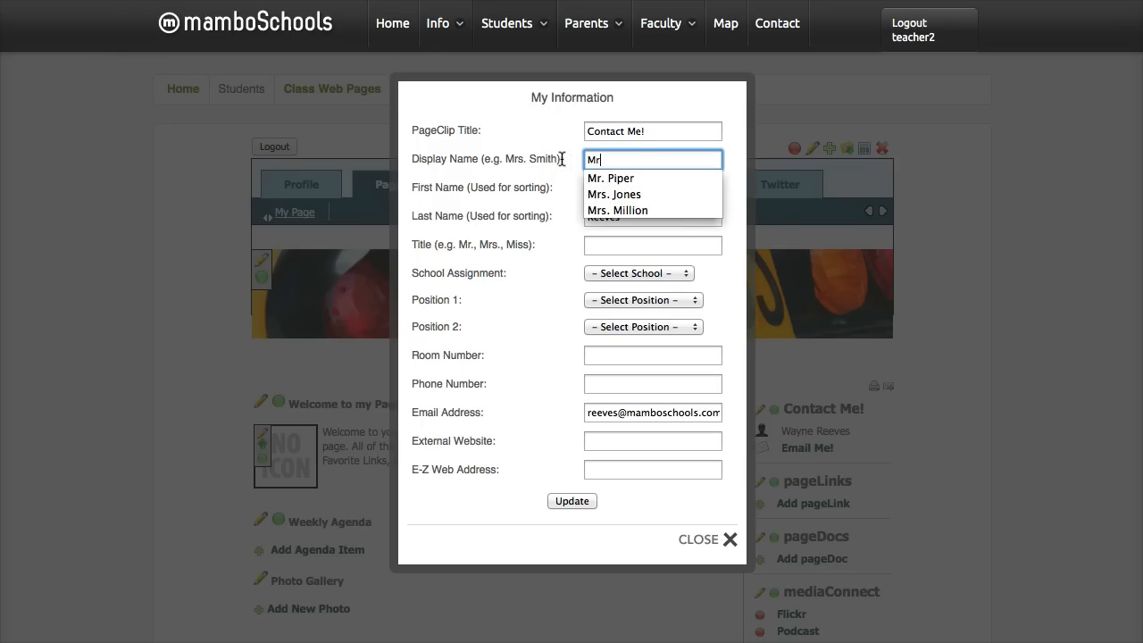
pyautogui.write('. Reeves')
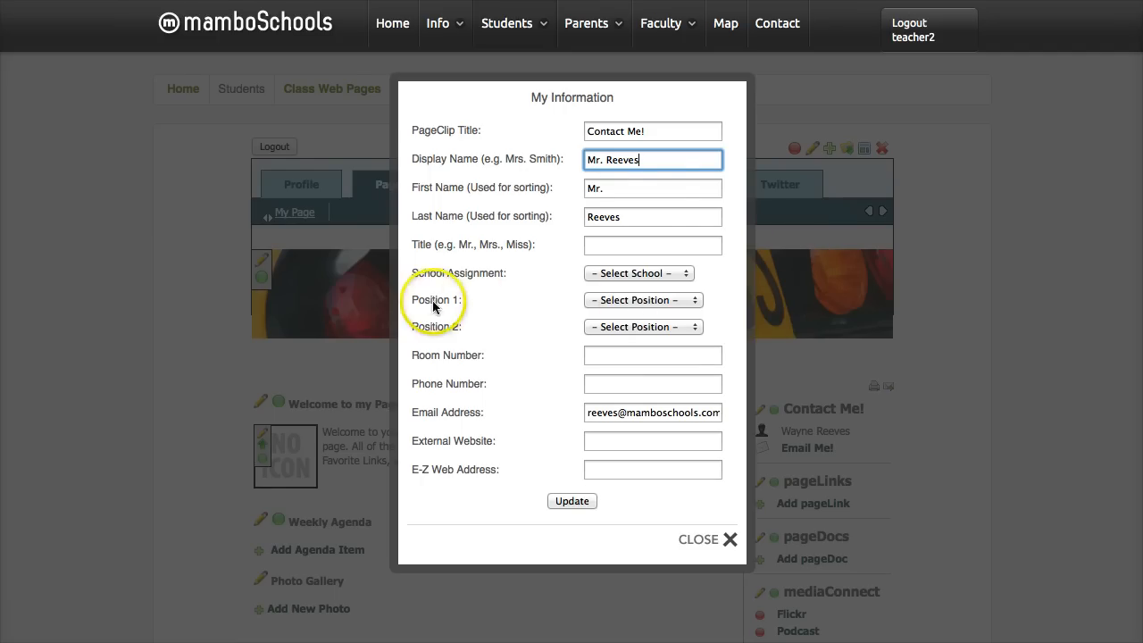
# - Set Position 1 to 5th Grade Teacher and the room number to 114 in the contact information
pyautogui.click(620, 306)
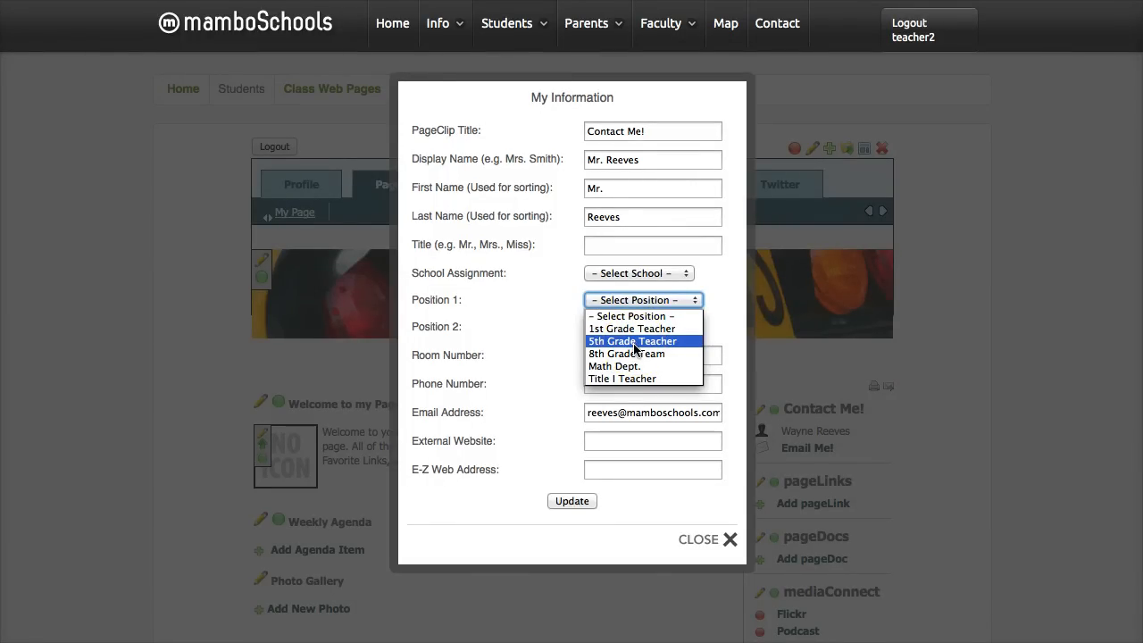
pyautogui.click(634, 342)
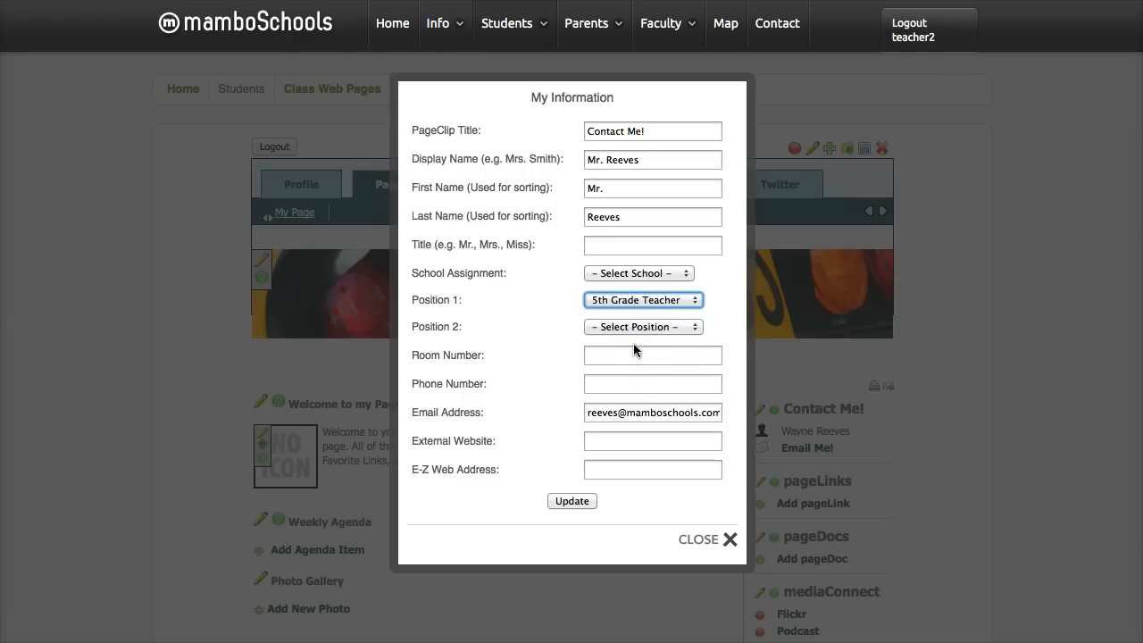
pyautogui.click(624, 356)
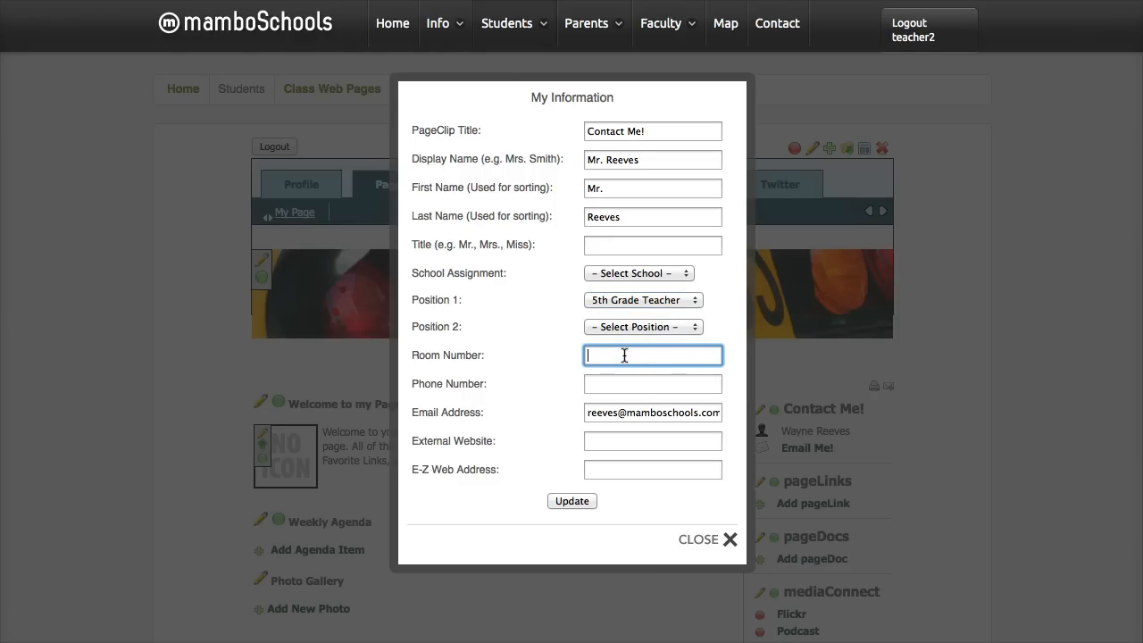
pyautogui.write('114')
# - Enter the teacher's phone number with its extension in the contact information
pyautogui.click(628, 383)
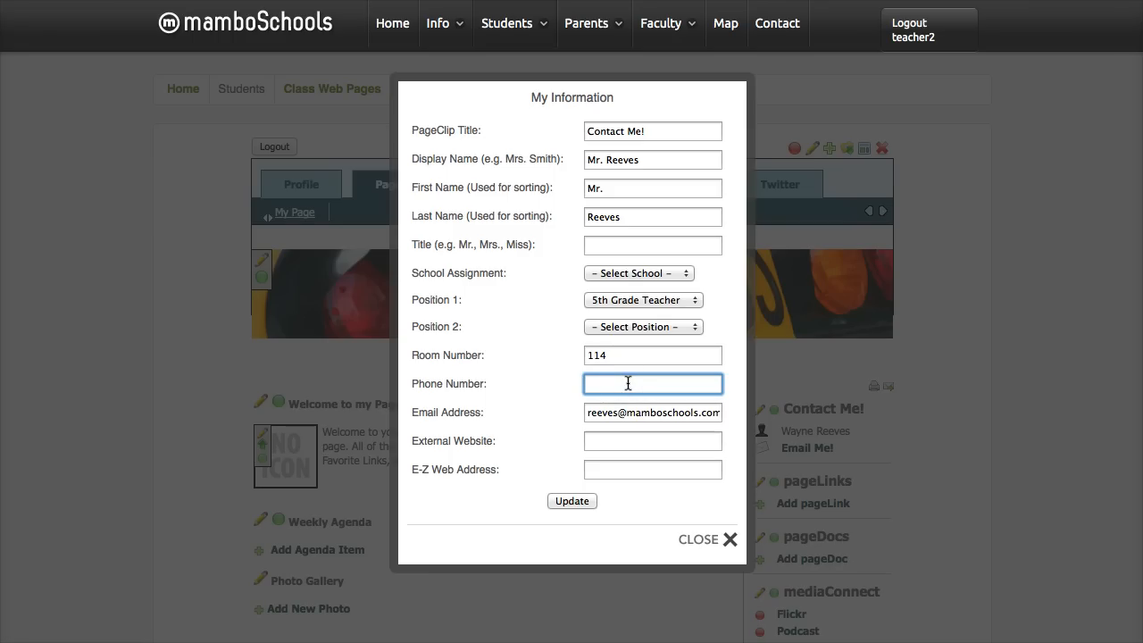
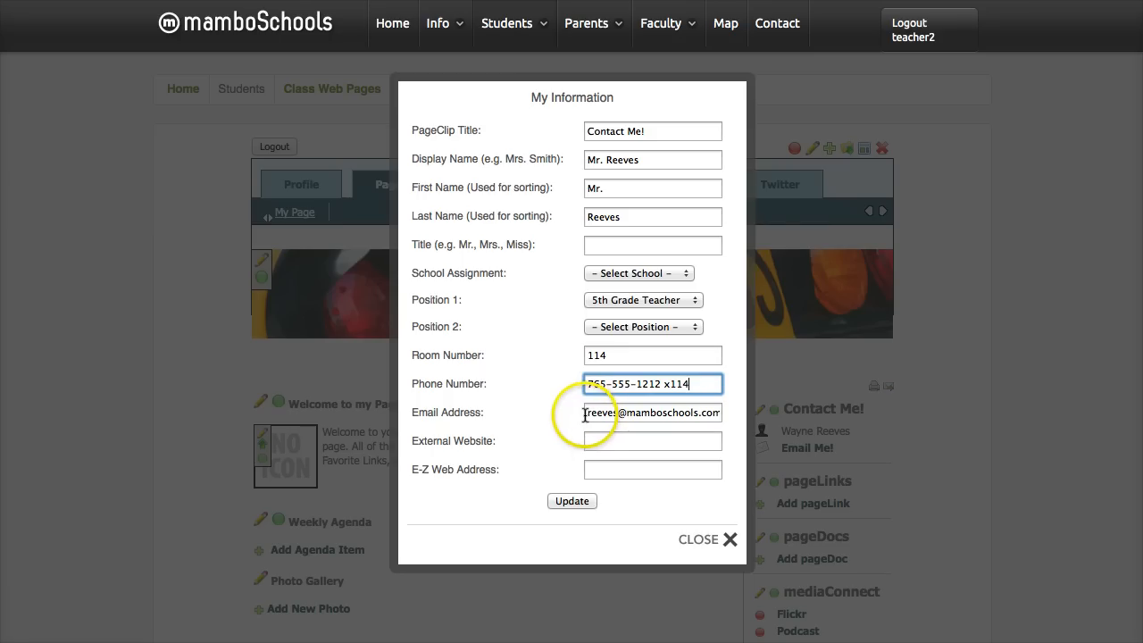
# - Review the email address and external website fields, and save the updated contact information
pyautogui.moveTo(591, 414); pyautogui.dragTo(708, 413)
pyautogui.click(710, 409)
pyautogui.click(707, 413)
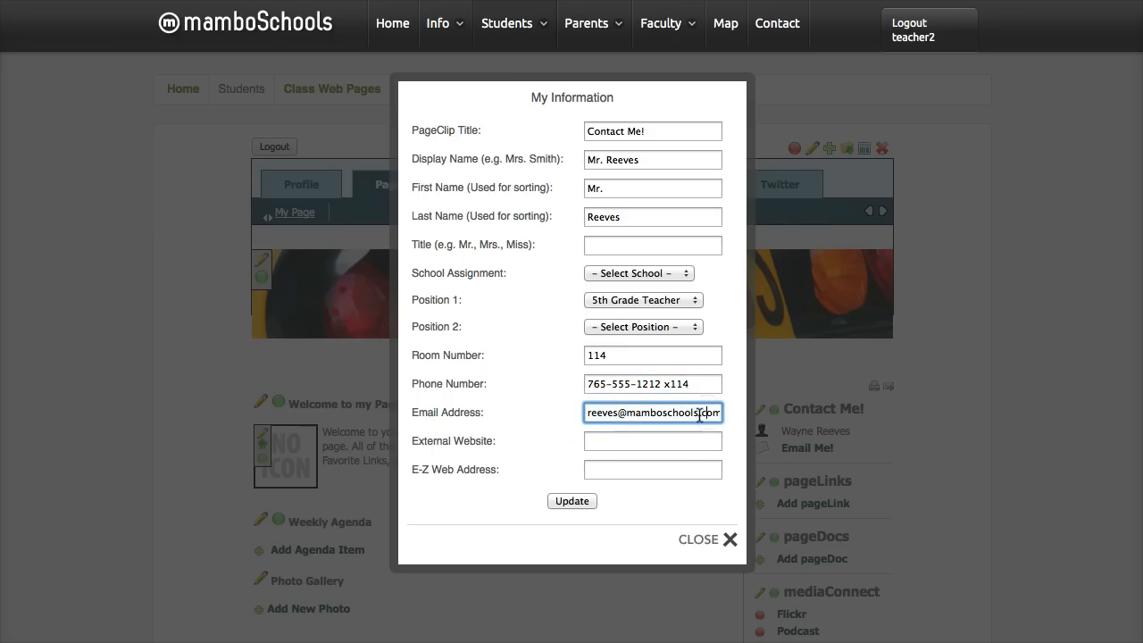
pyautogui.click(593, 446)
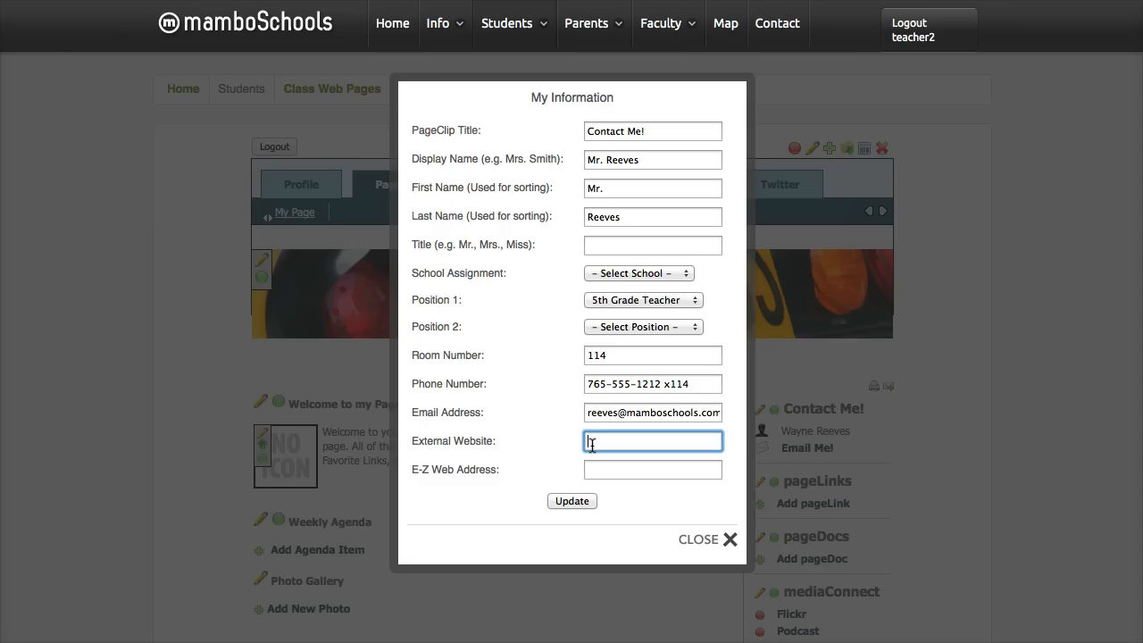
pyautogui.click(601, 443)
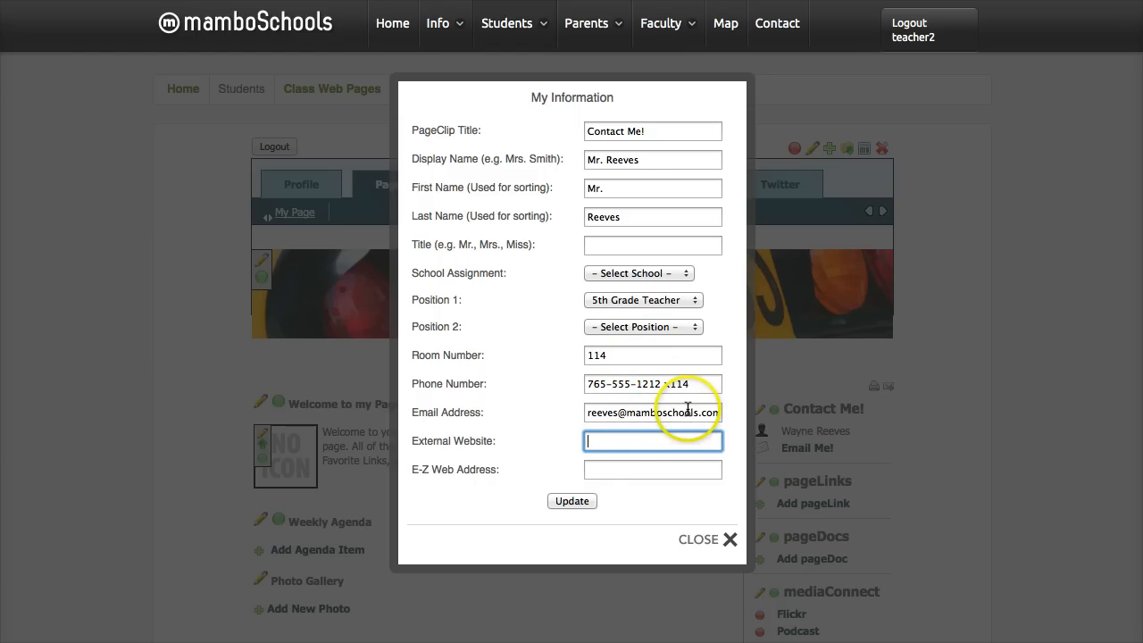
pyautogui.click(575, 502)
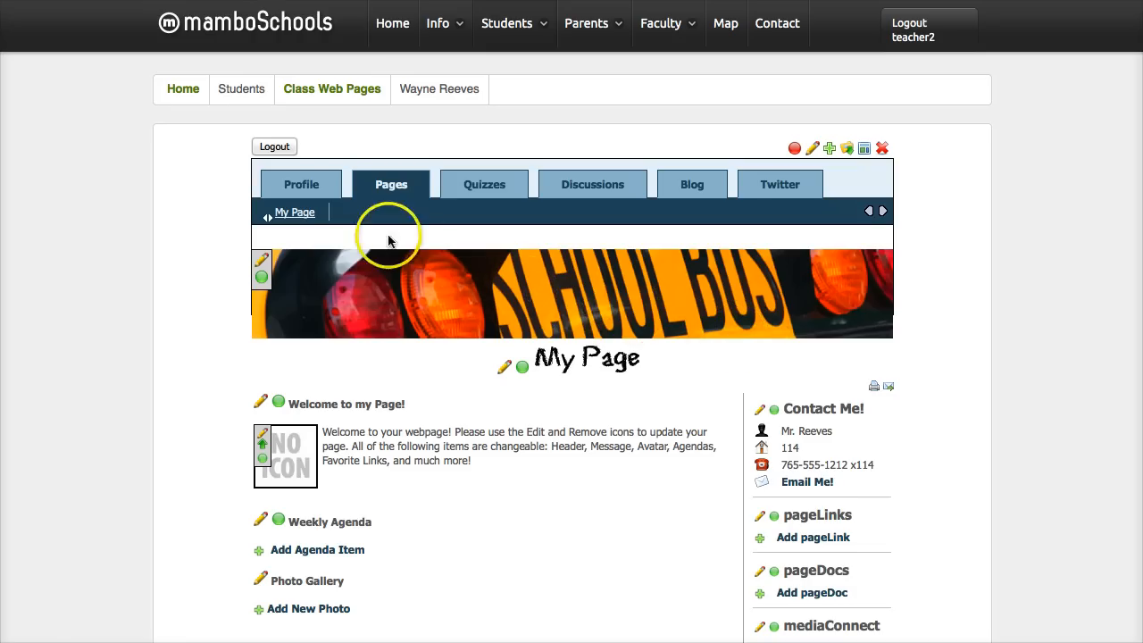
# - Open the teacher's Profile page from the class web page
pyautogui.click(304, 186)
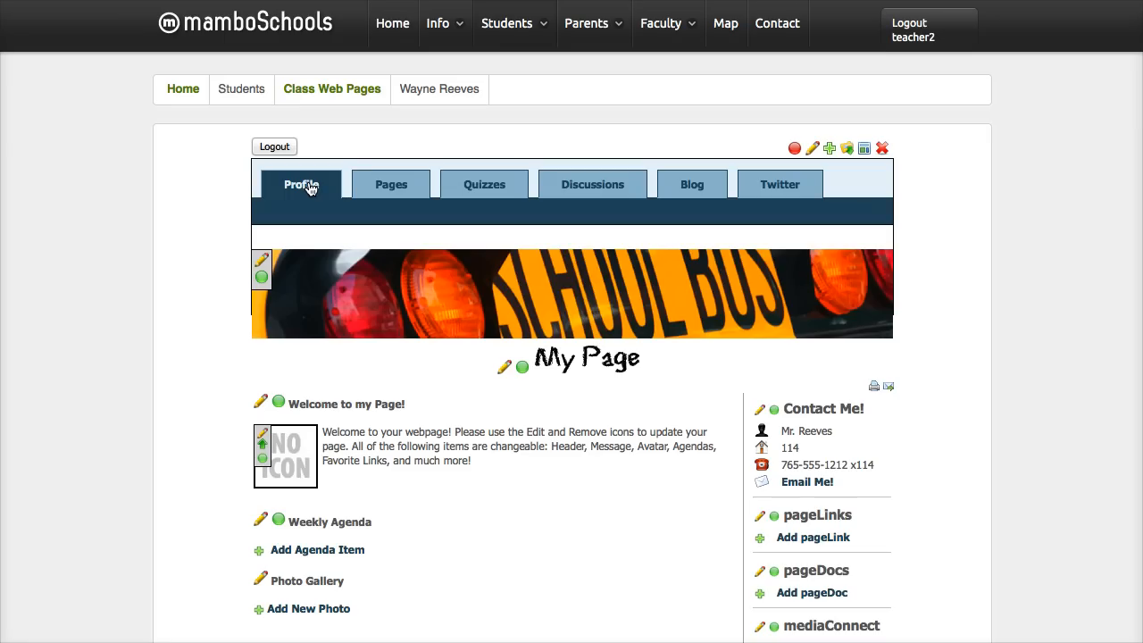
pyautogui.click(379, 185)
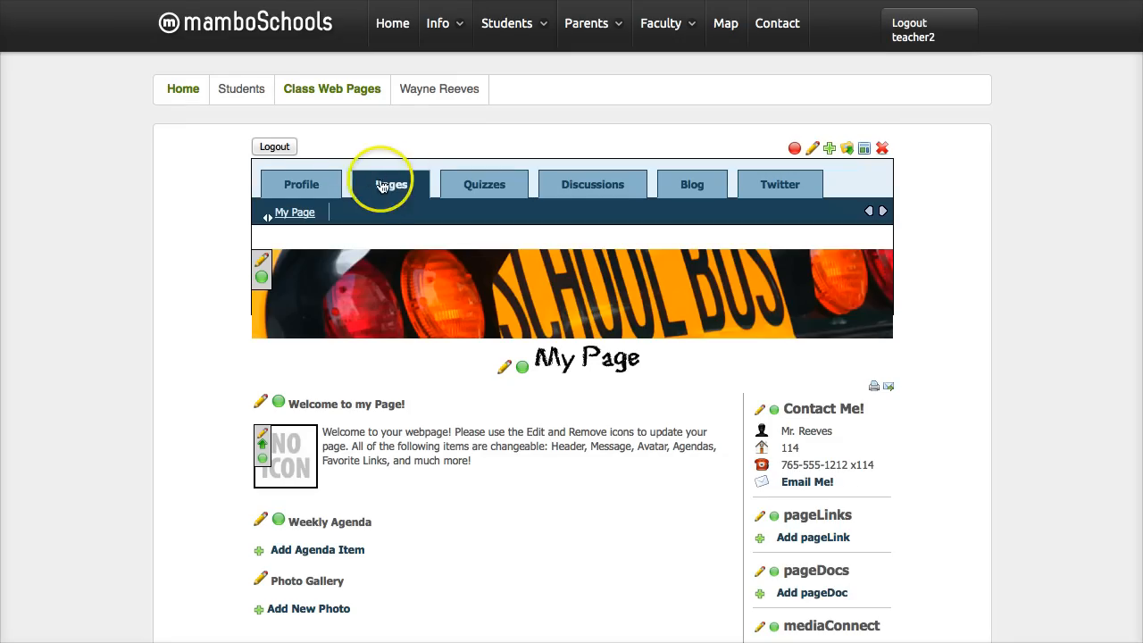
pyautogui.click(304, 185)
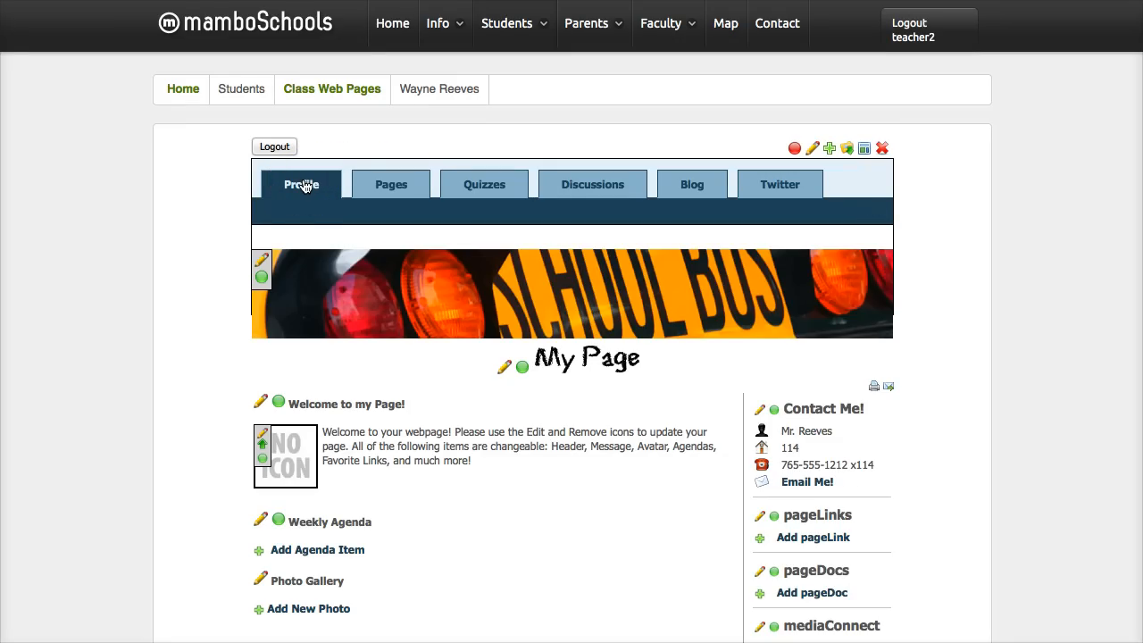
pyautogui.click(305, 185)
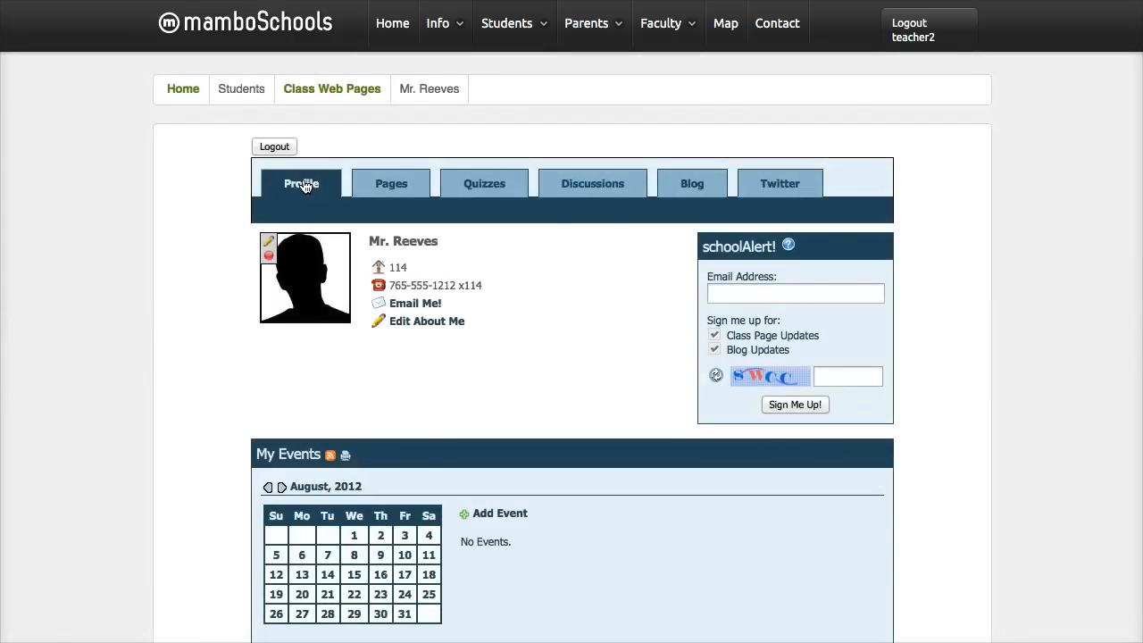
# - Open the About Me text for editing and begin it with "Hello, I am teaching fifth grade at mamboSchools Elementary"
pyautogui.click(379, 325)
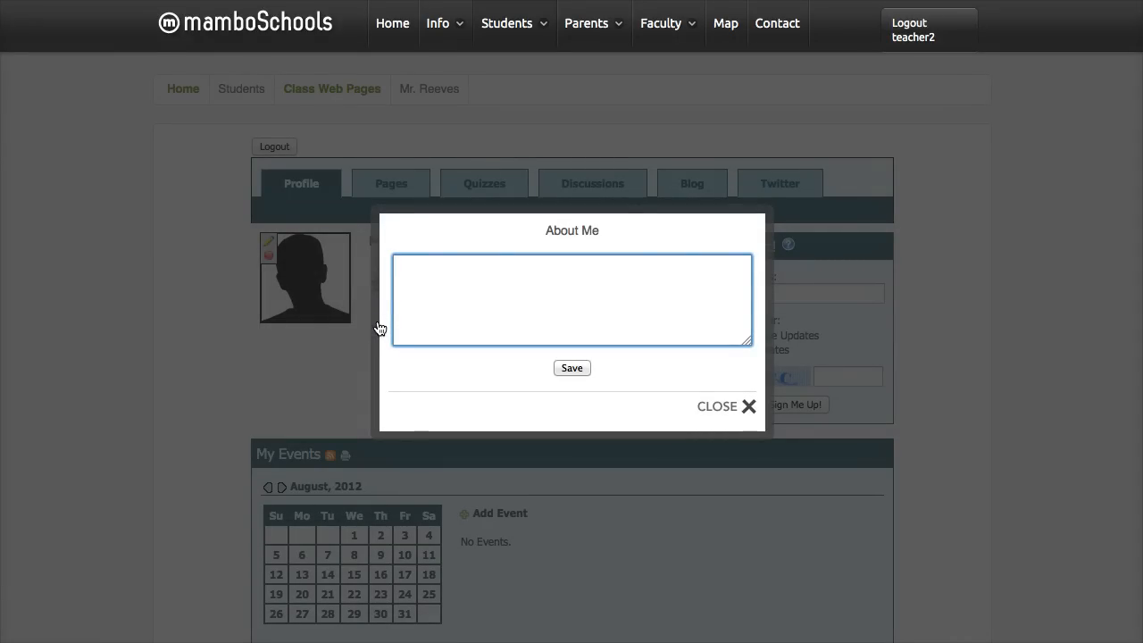
pyautogui.write('Hello, I am teaching fif')
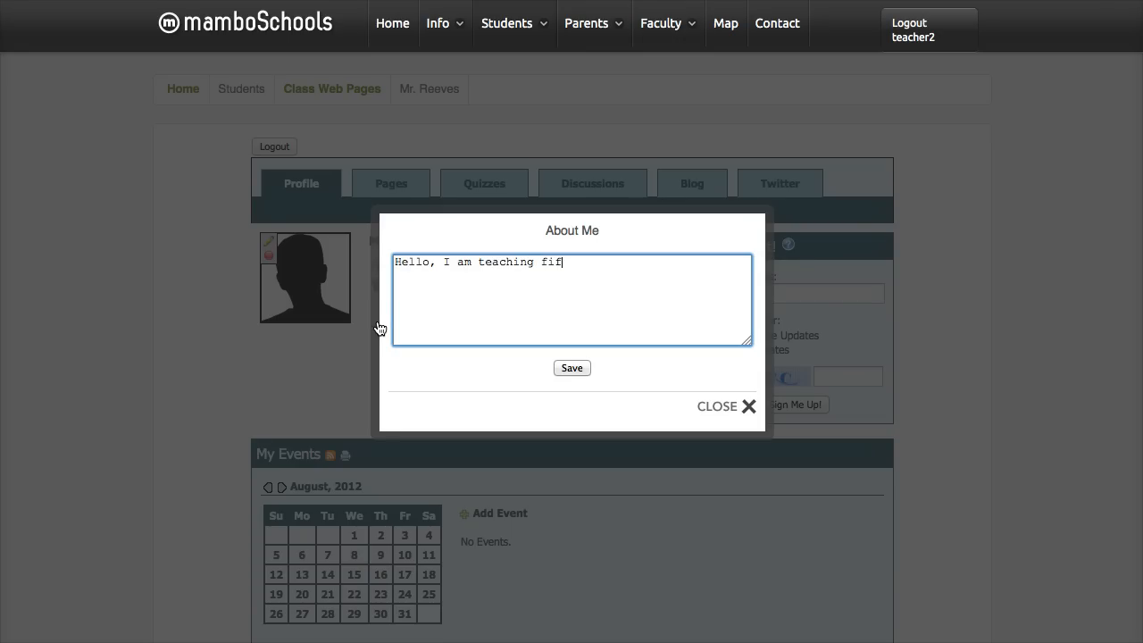
pyautogui.write('th grade at mamboSchools Ele')
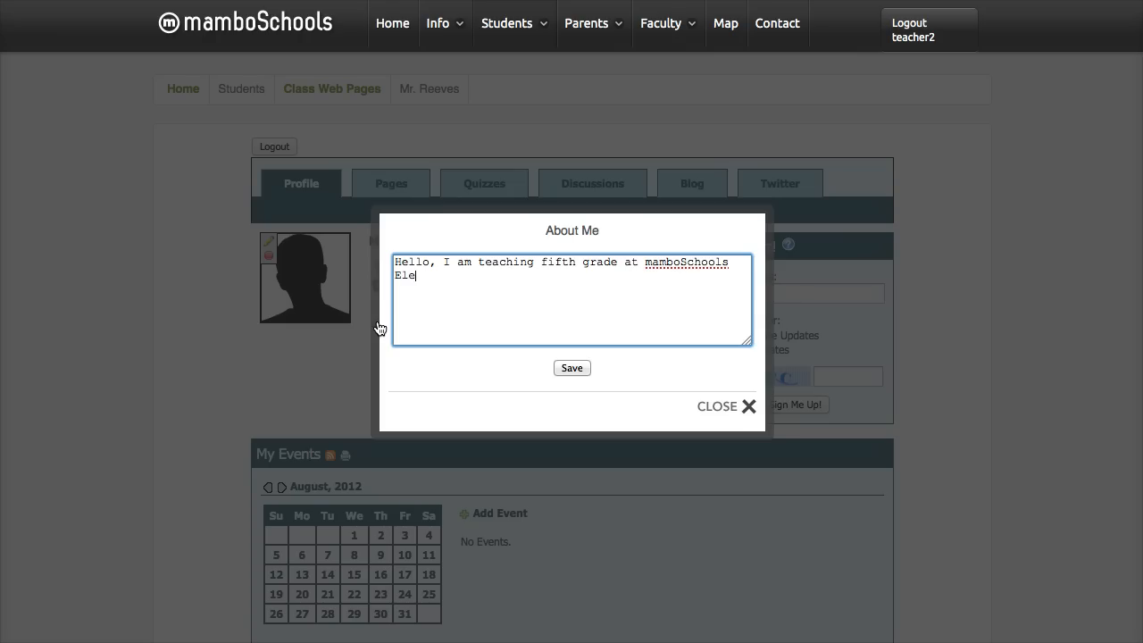
pyautogui.write('mentary.  This is my seve')
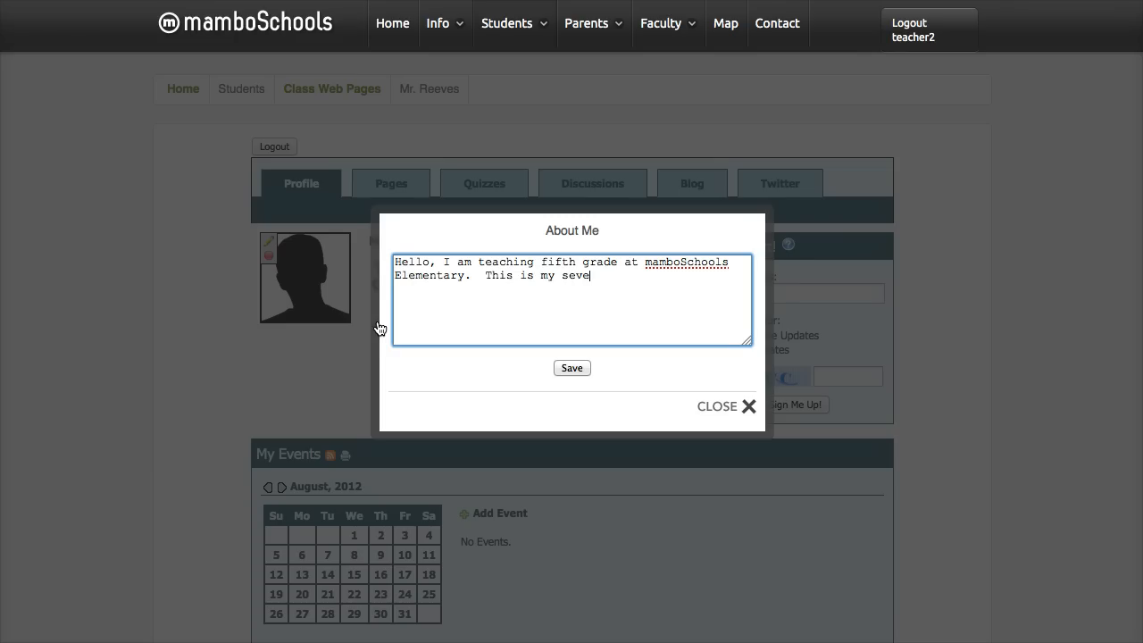
pyautogui.write('nth year of teachin')
# - Continue the About Me text with the sentence "This is my seventh year of teaching."
pyautogui.press('BackSpace')
pyautogui.press('BackSpace')
pyautogui.write('ing.  I re')
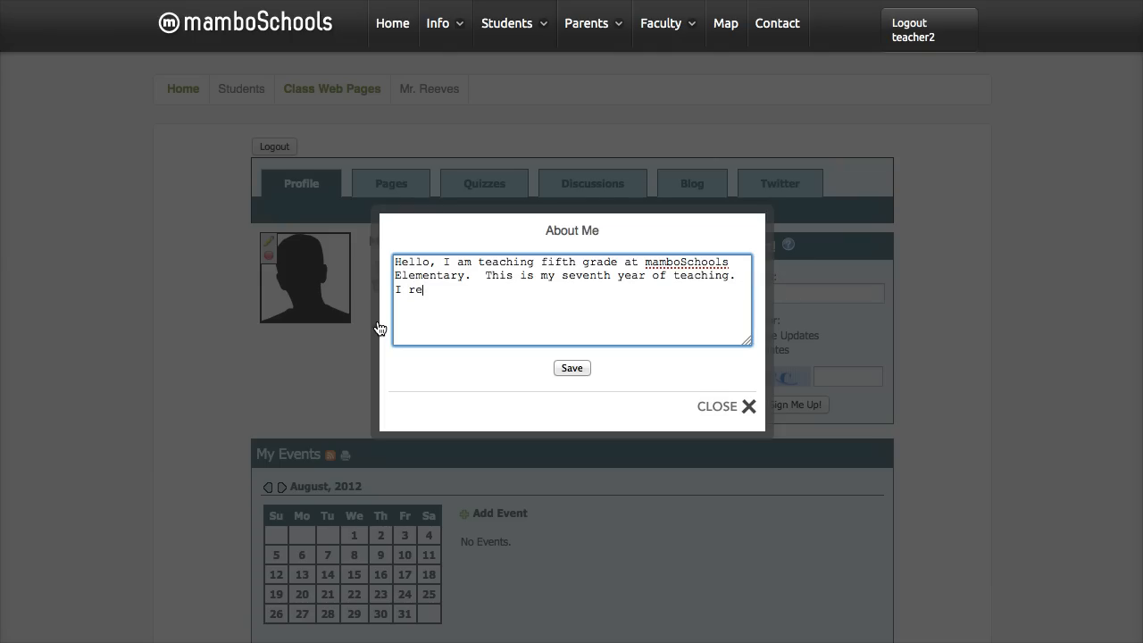
pyautogui.write('ceived my education degr')
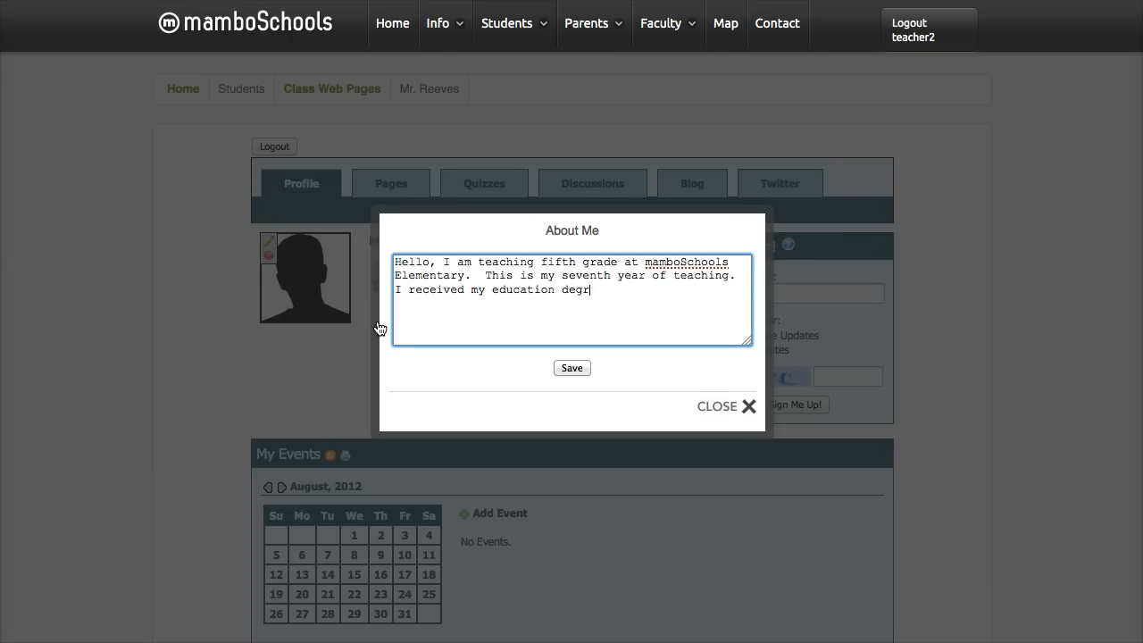
pyautogui.write('ee from Ball State University')
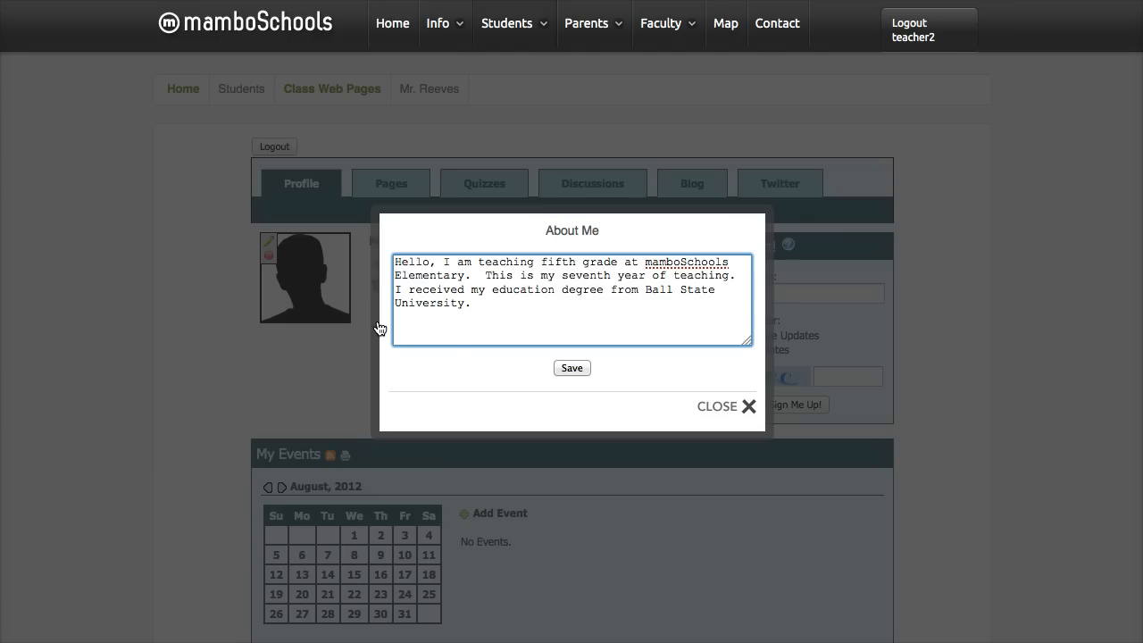
pyautogui.write('.')
# - Finish the About Me text with "I received my education degree from Ball State University." and save it
pyautogui.click(581, 370)
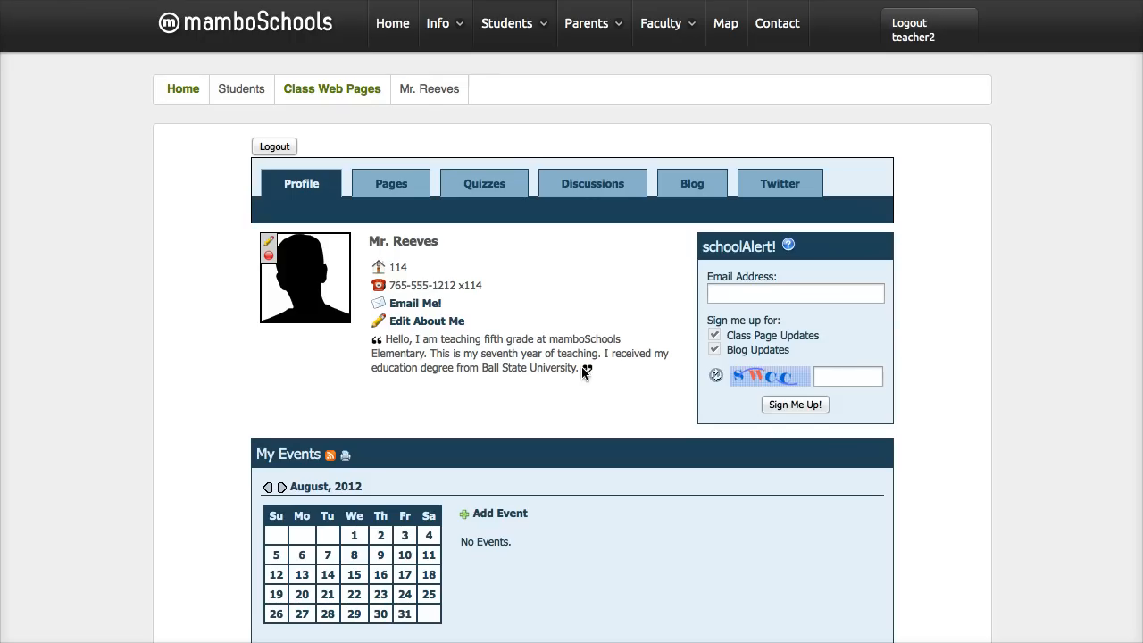
# - Upload the teacher's JPEG photo from the Desktop as the new profile photo and save it
pyautogui.click(271, 246)
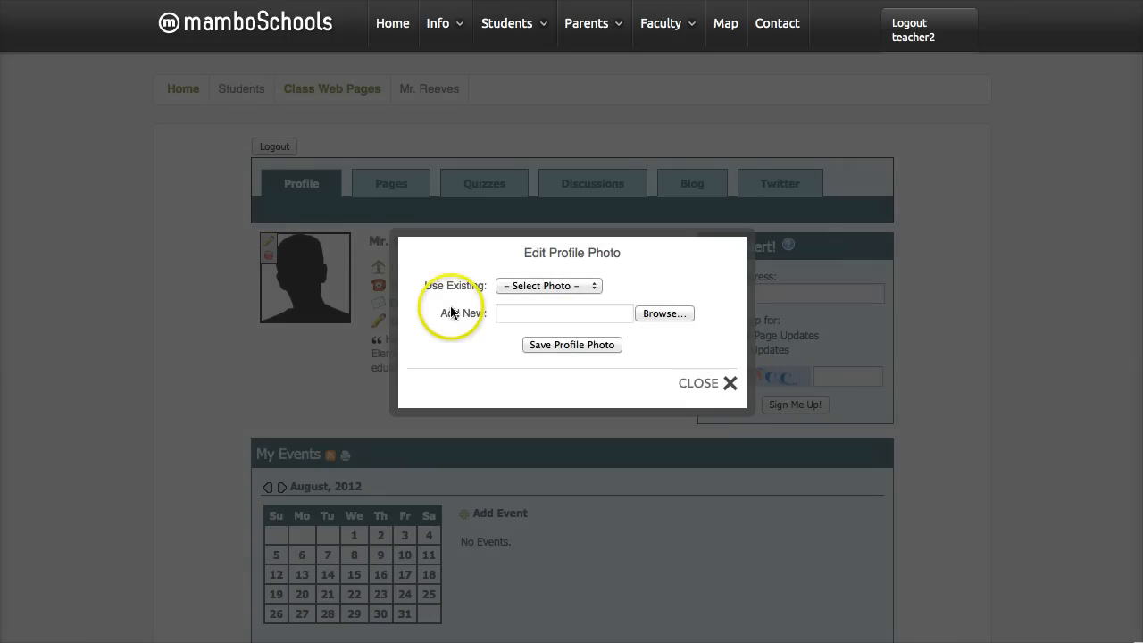
pyautogui.click(666, 314)
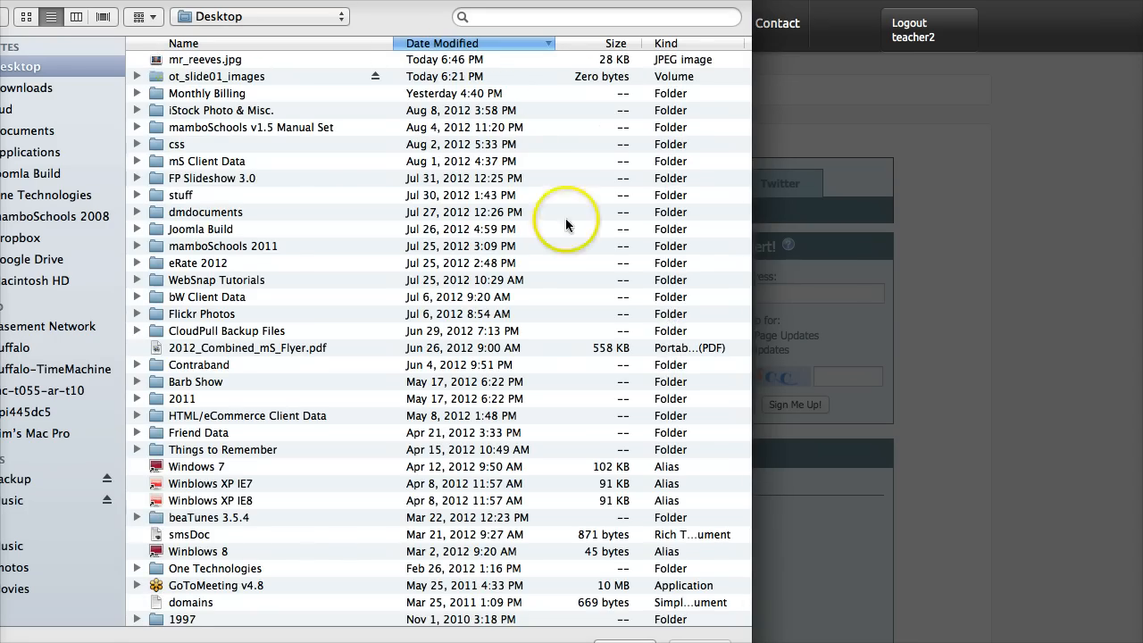
pyautogui.click(204, 65)
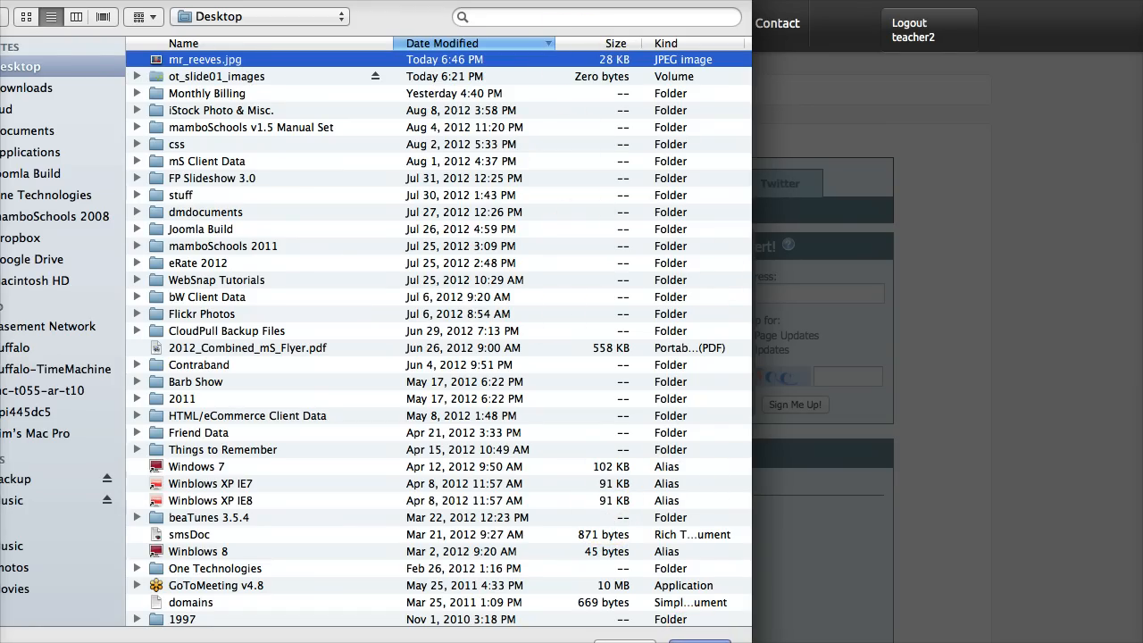
pyautogui.click(699, 641)
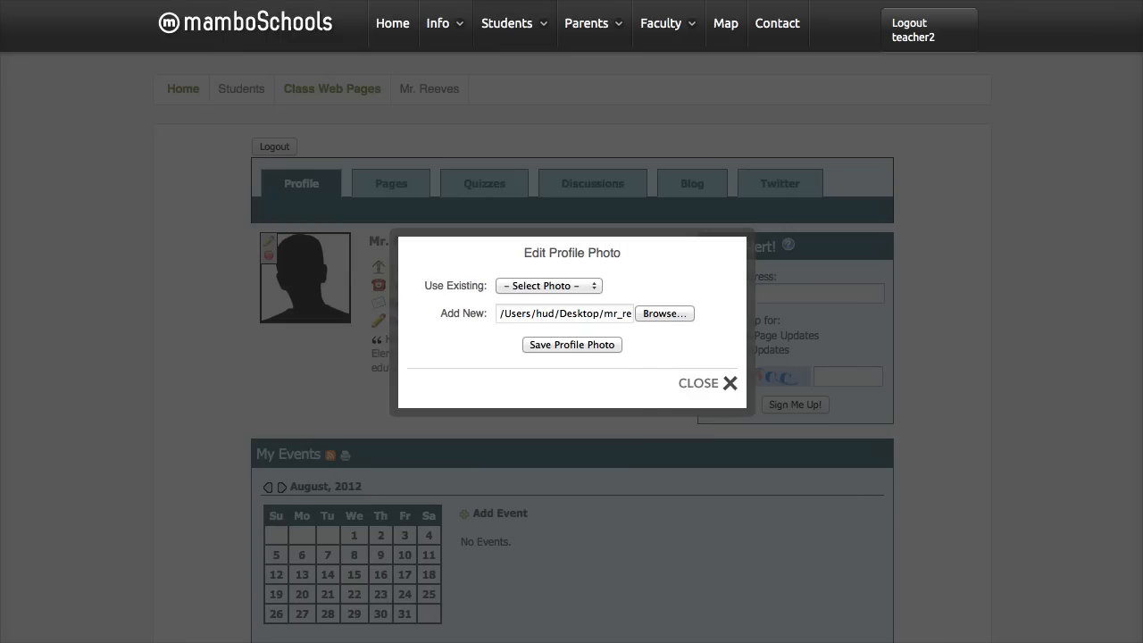
pyautogui.click(593, 345)
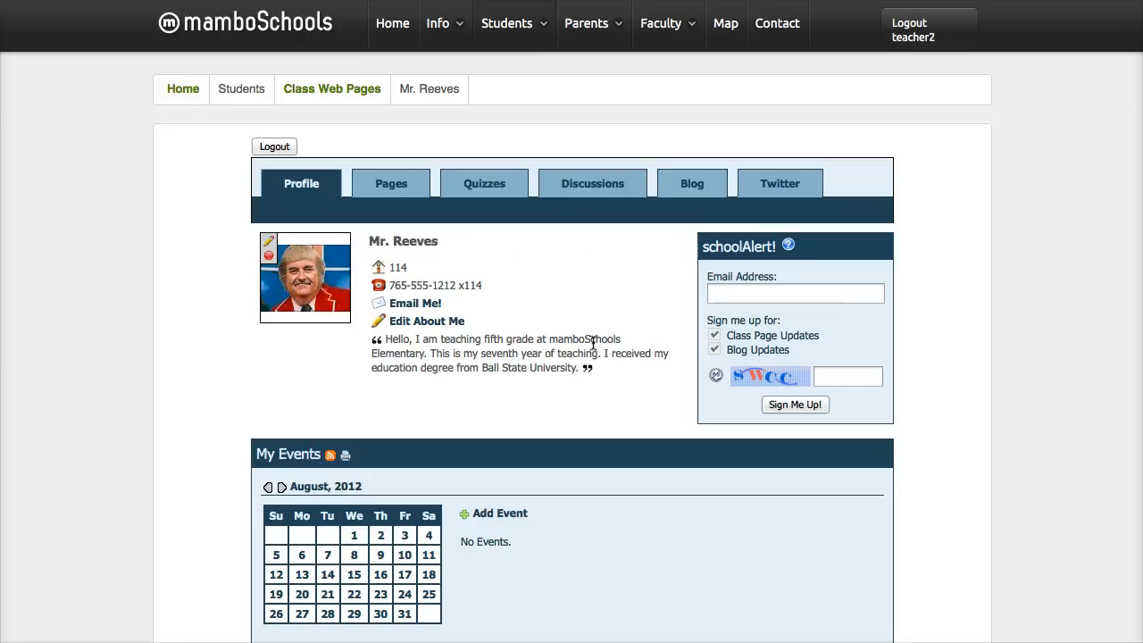
pyautogui.click(545, 257)
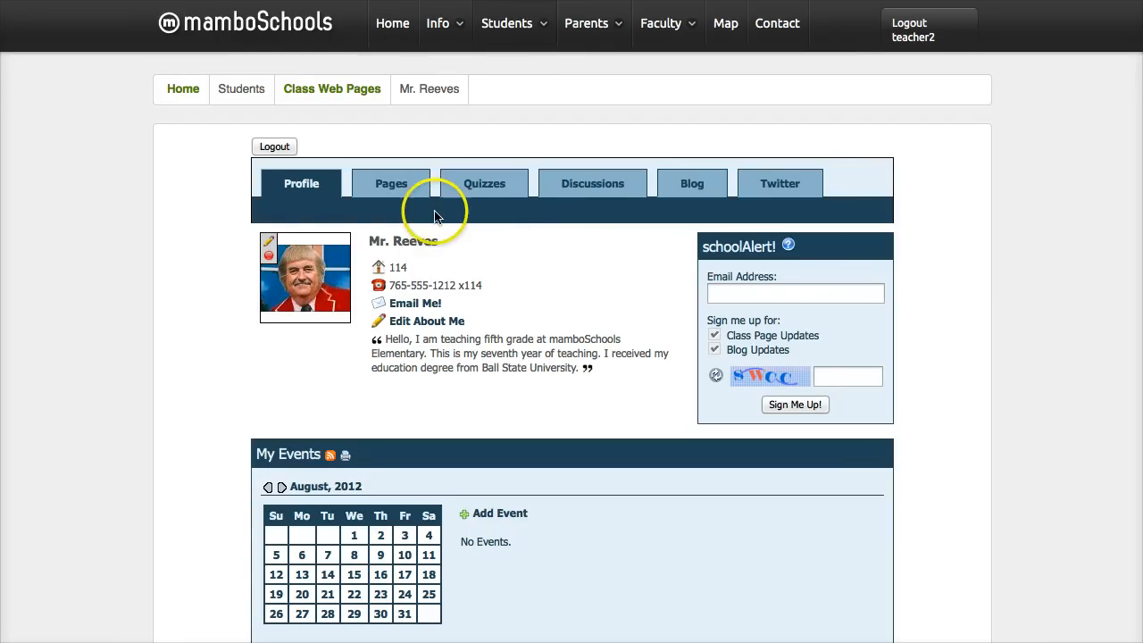
# - Return from the profile to the class page My Page and show the list of the teacher's pages
pyautogui.click(391, 185)
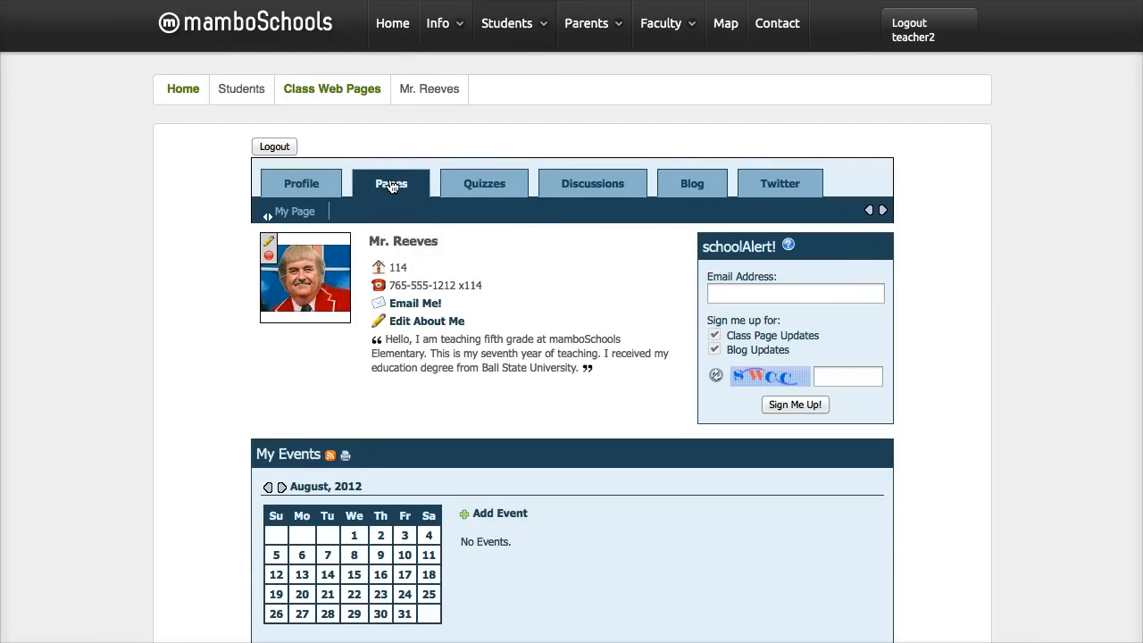
pyautogui.click(301, 217)
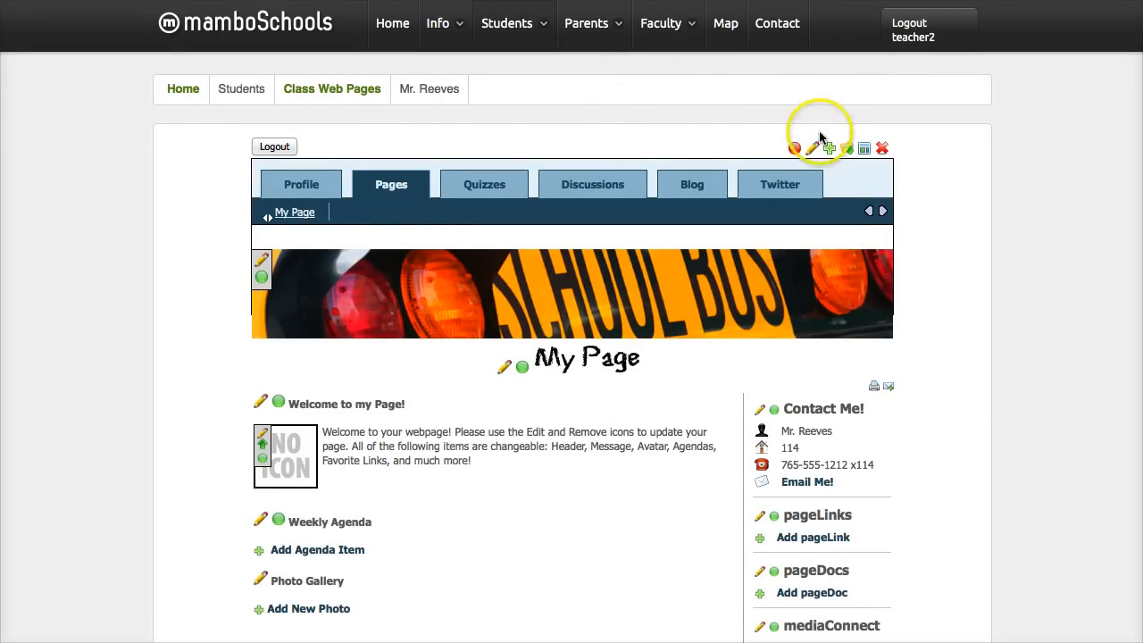
pyautogui.click(767, 182)
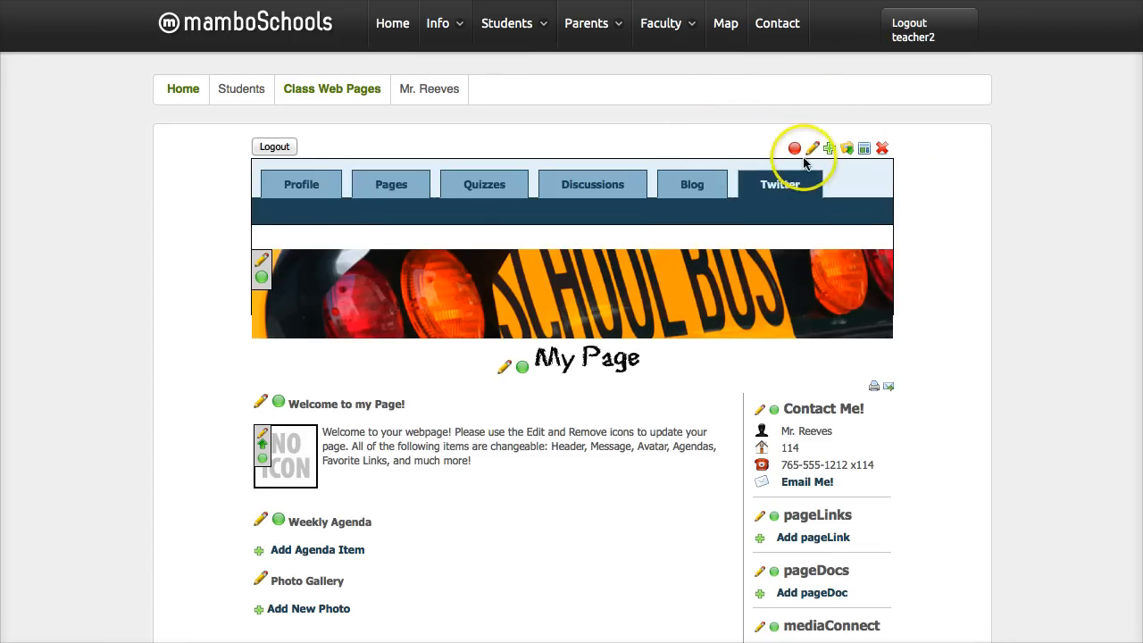
pyautogui.click(366, 189)
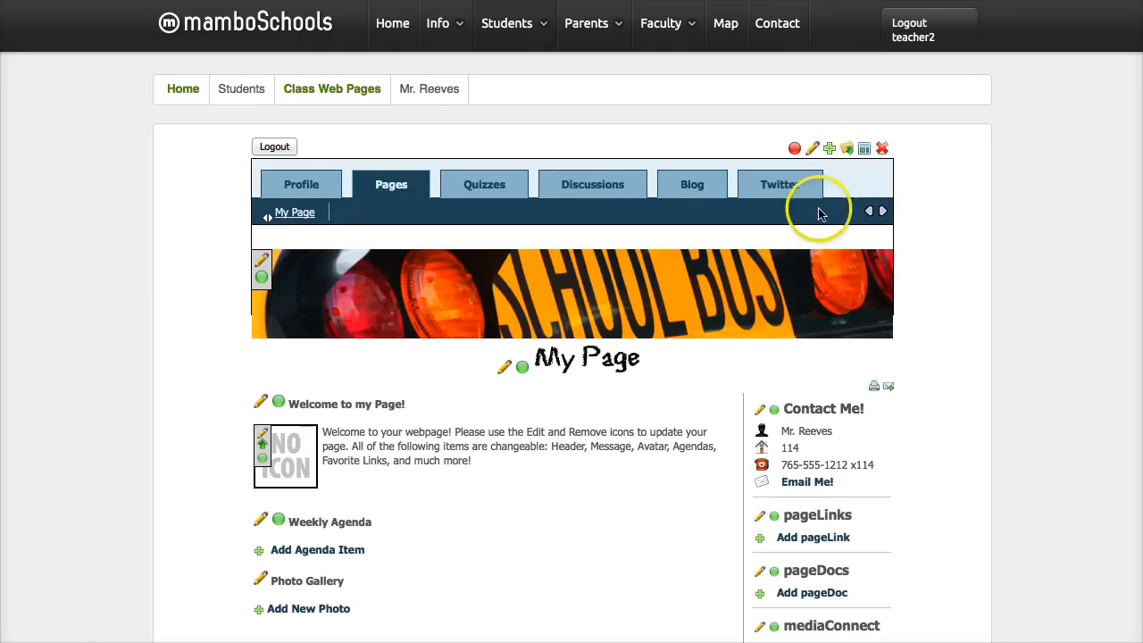
# - Change the title of the class page My Page to "Home Page" and leave the title editor
pyautogui.click(813, 150)
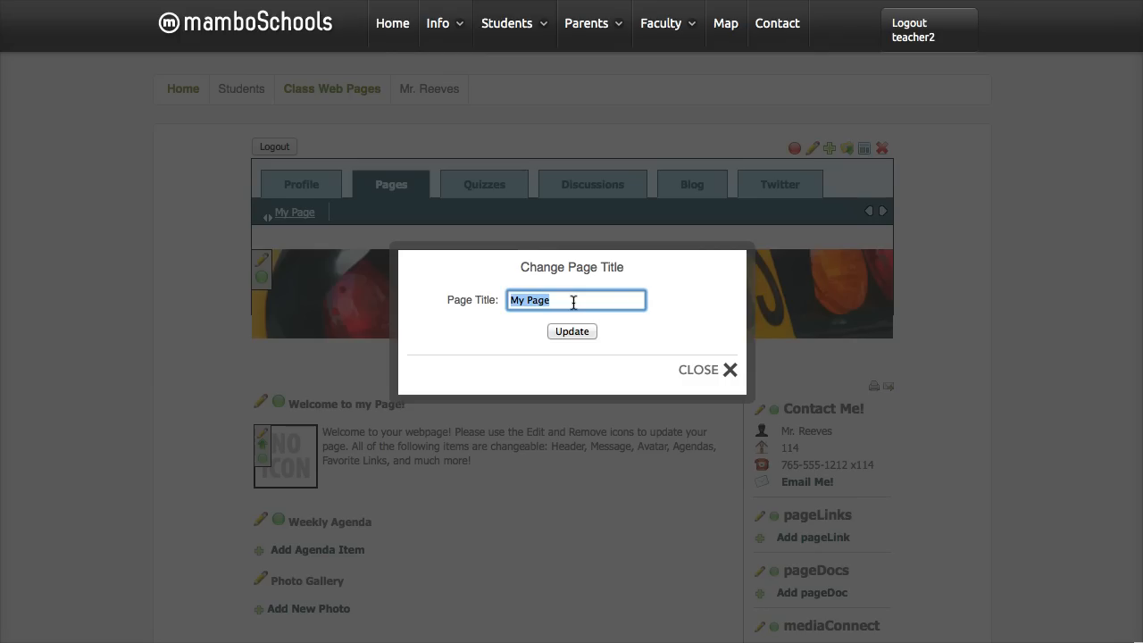
pyautogui.write('My Wle')
pyautogui.press('BackSpace')
pyautogui.press('BackSpace')
pyautogui.press('BackSpace')
pyautogui.write('Home Page')
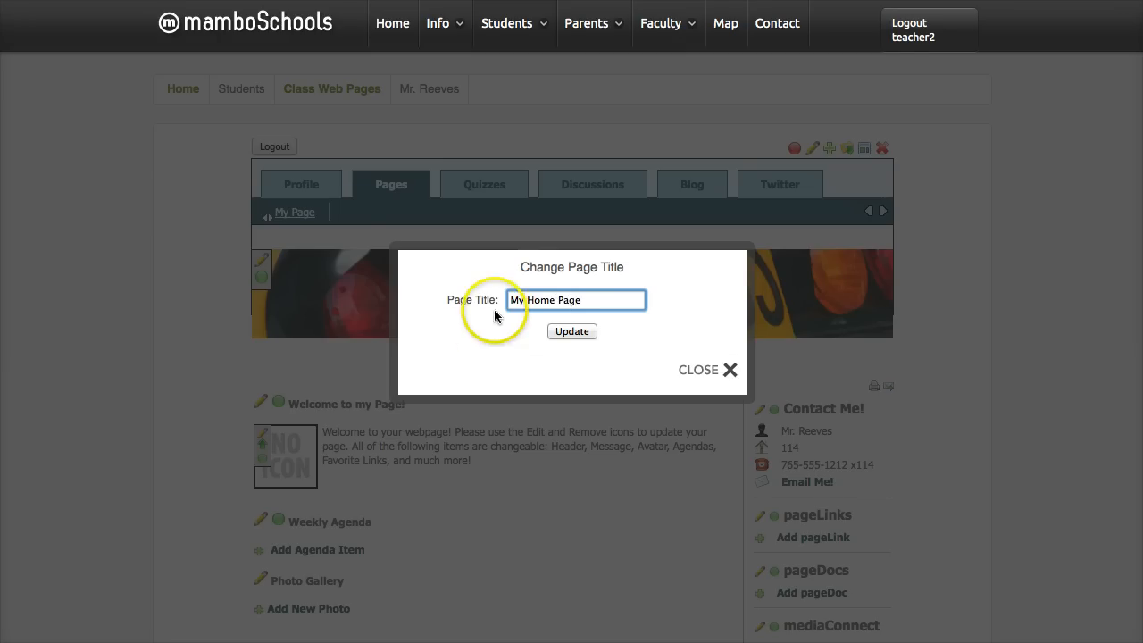
pyautogui.click(527, 304)
pyautogui.moveTo(527, 305); pyautogui.dragTo(506, 302)
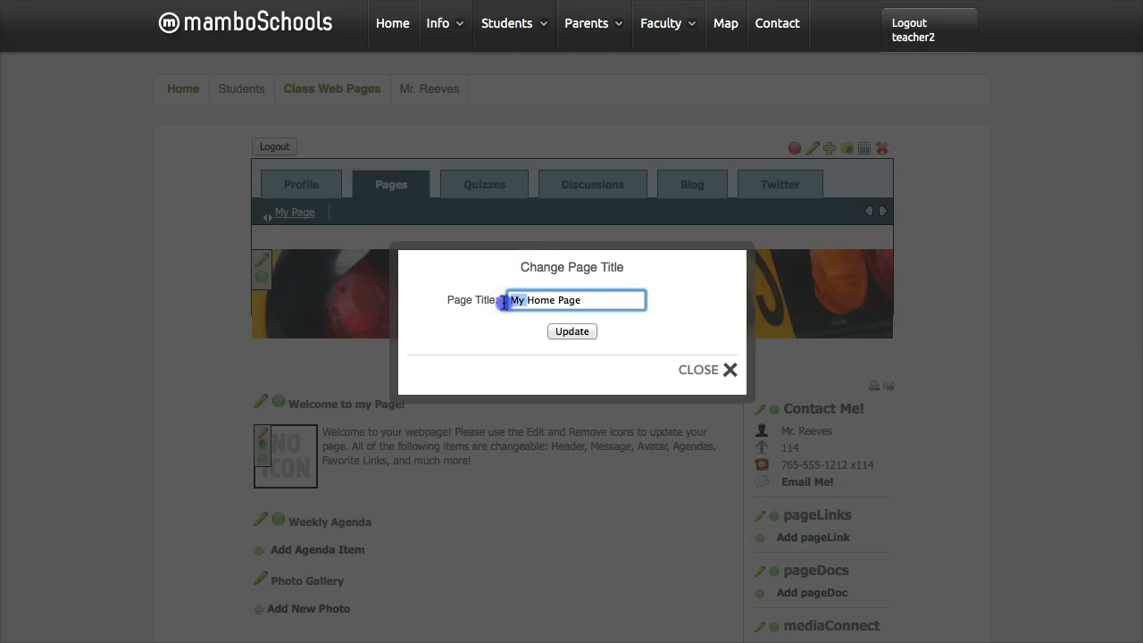
pyautogui.press('BackSpace')
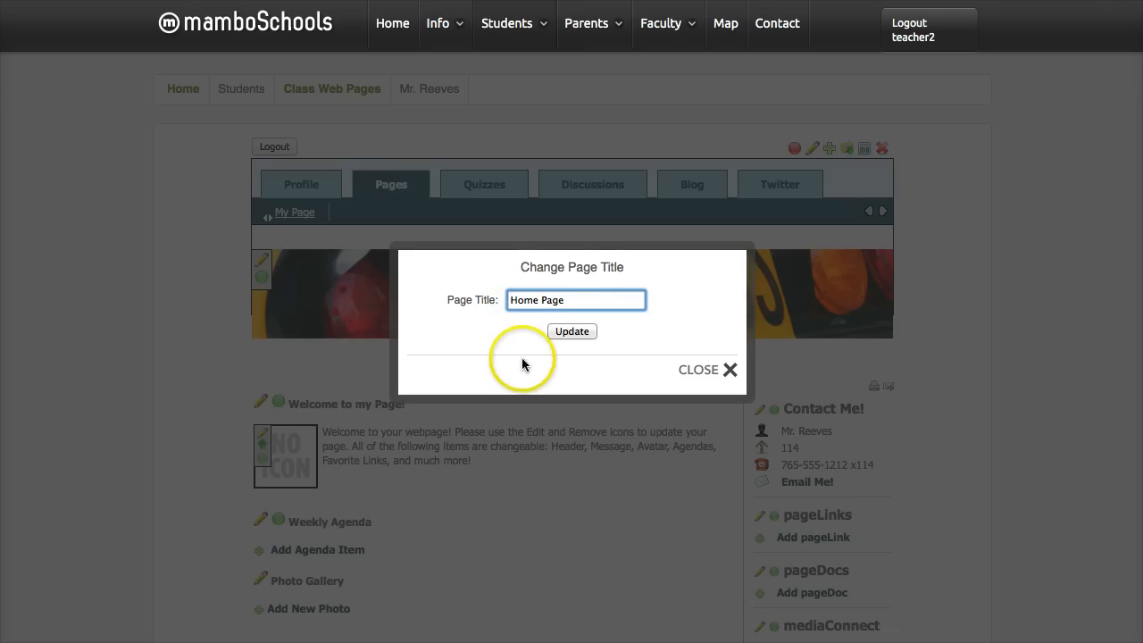
pyautogui.click(569, 332)
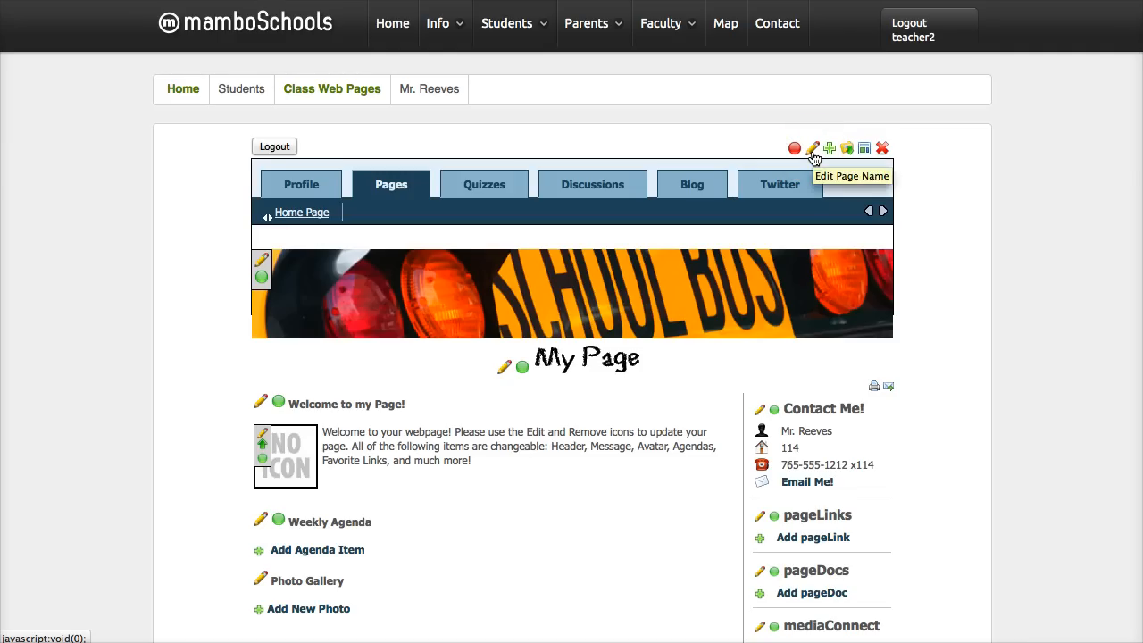
pyautogui.click(813, 150)
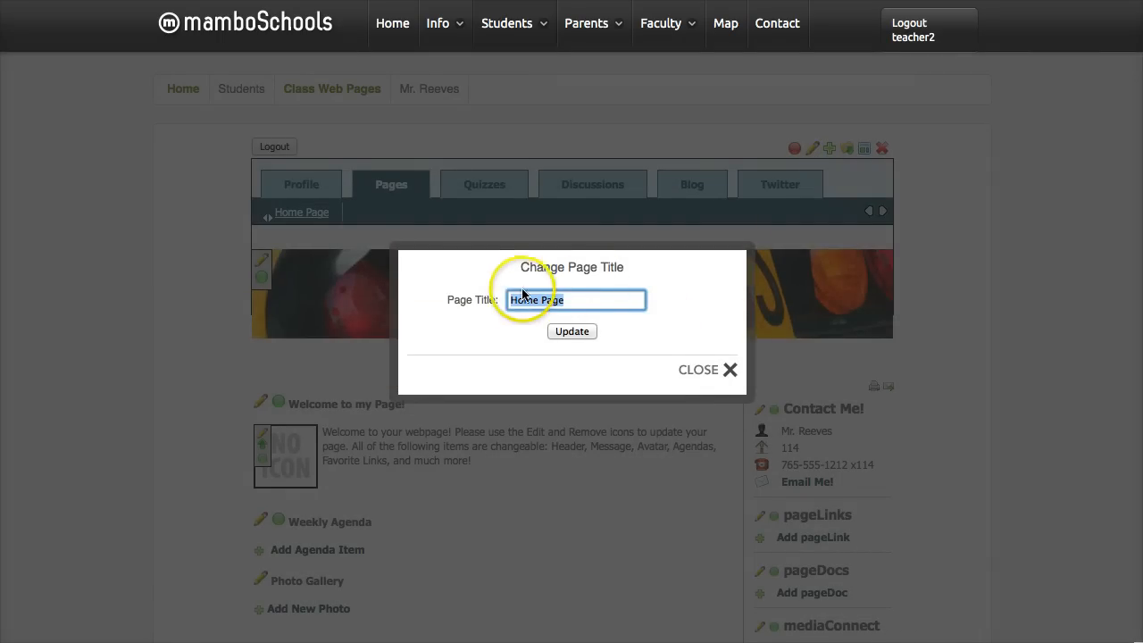
pyautogui.click(706, 373)
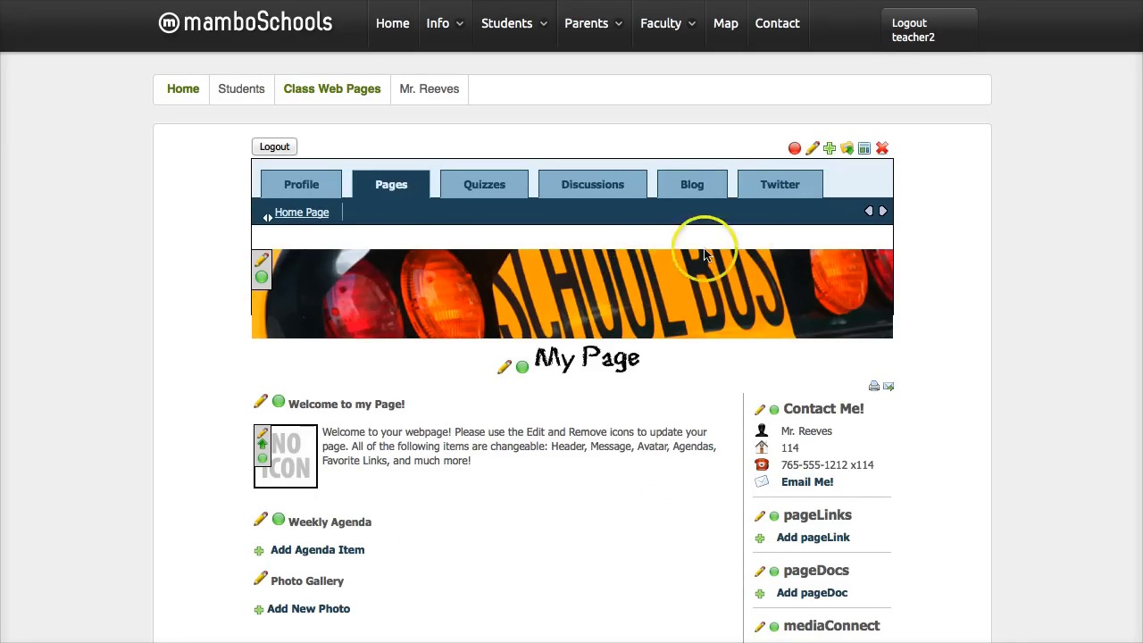
# - Publish the Home Page and log out of the teacher account
pyautogui.click(794, 148)
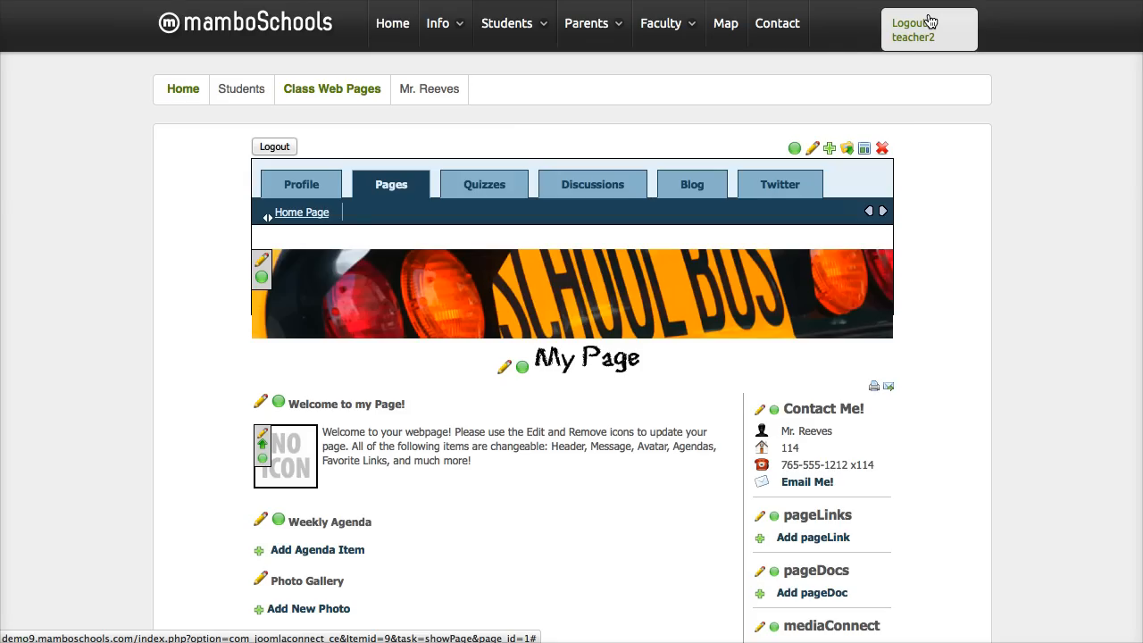
pyautogui.click(274, 149)
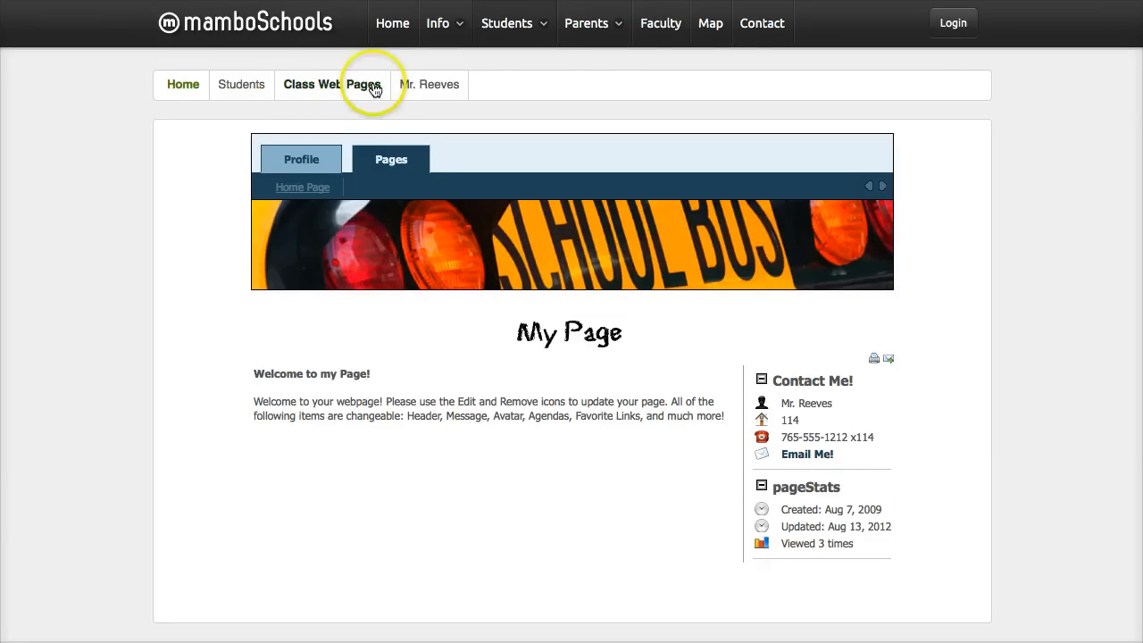
# - Open the Class Web Pages teacher directory and view the profile details of the 5th Grade and 1st Grade teachers
pyautogui.moveTo(499, 36)
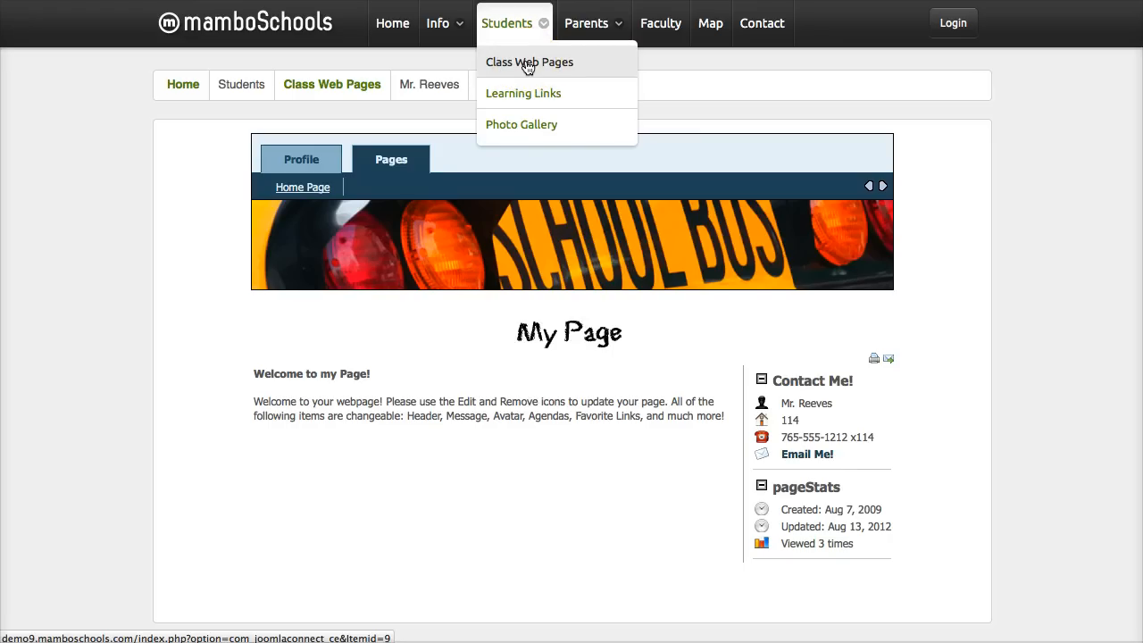
pyautogui.click(524, 65)
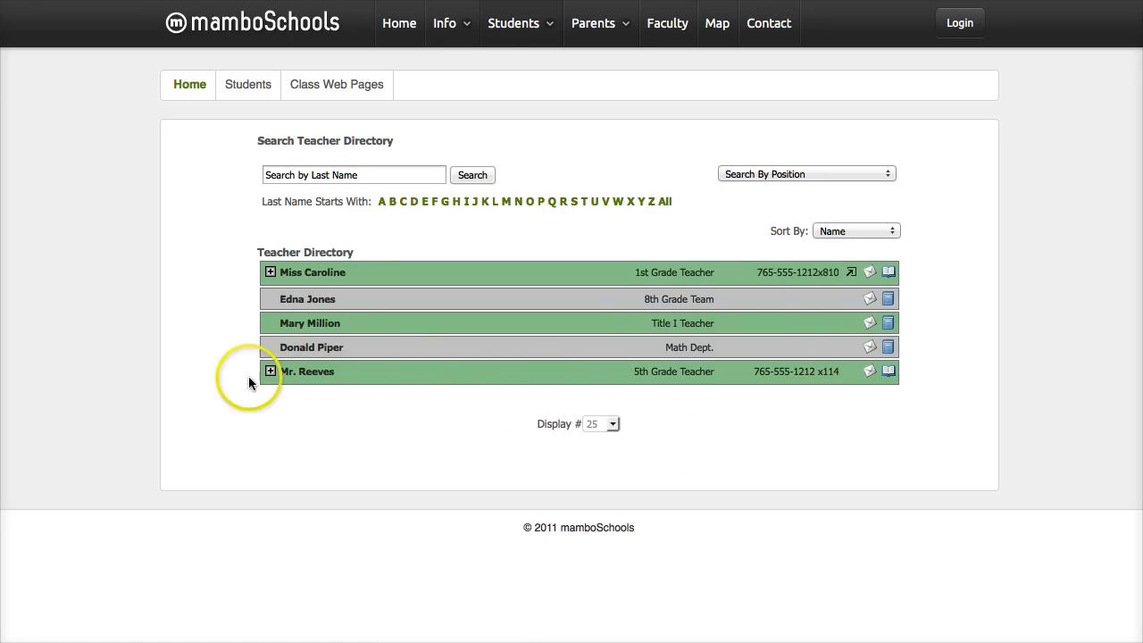
pyautogui.click(270, 372)
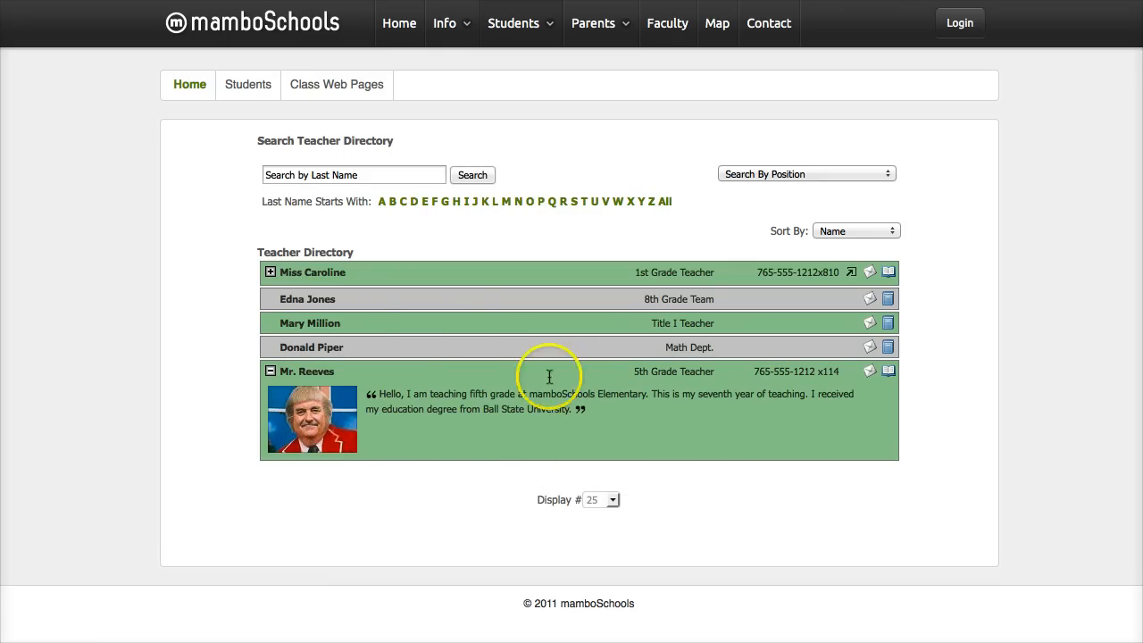
pyautogui.click(270, 272)
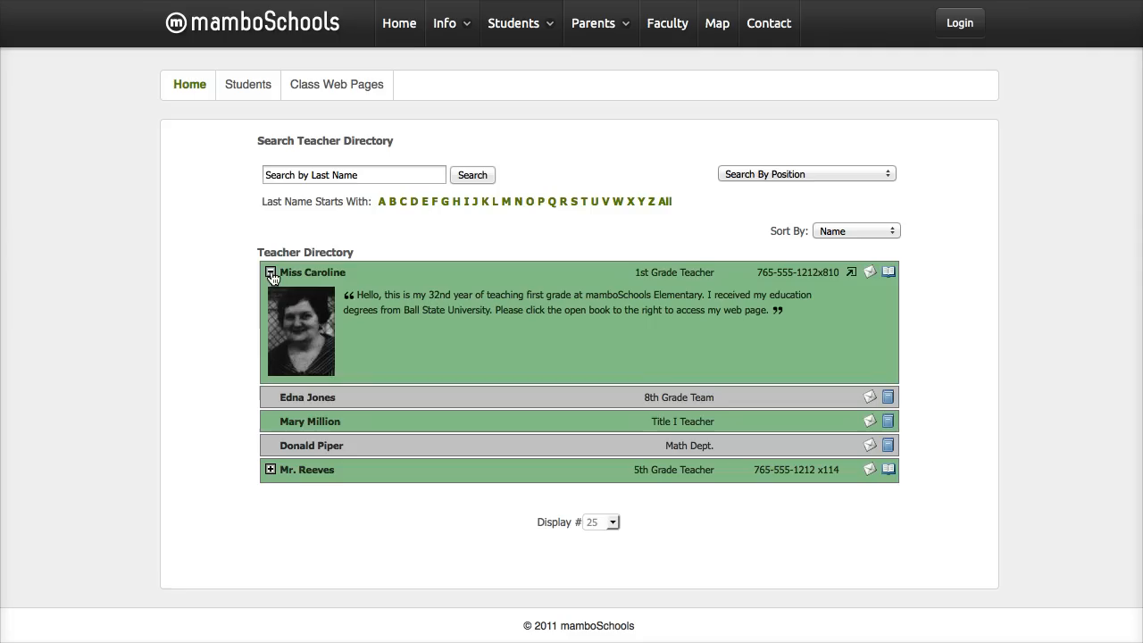
pyautogui.click(270, 272)
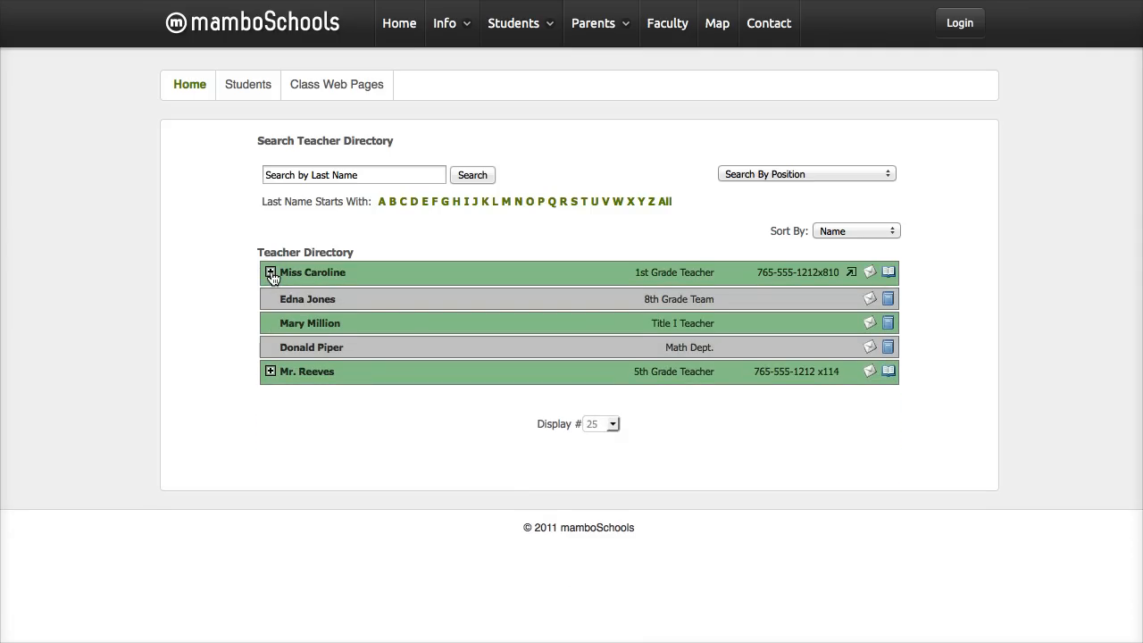